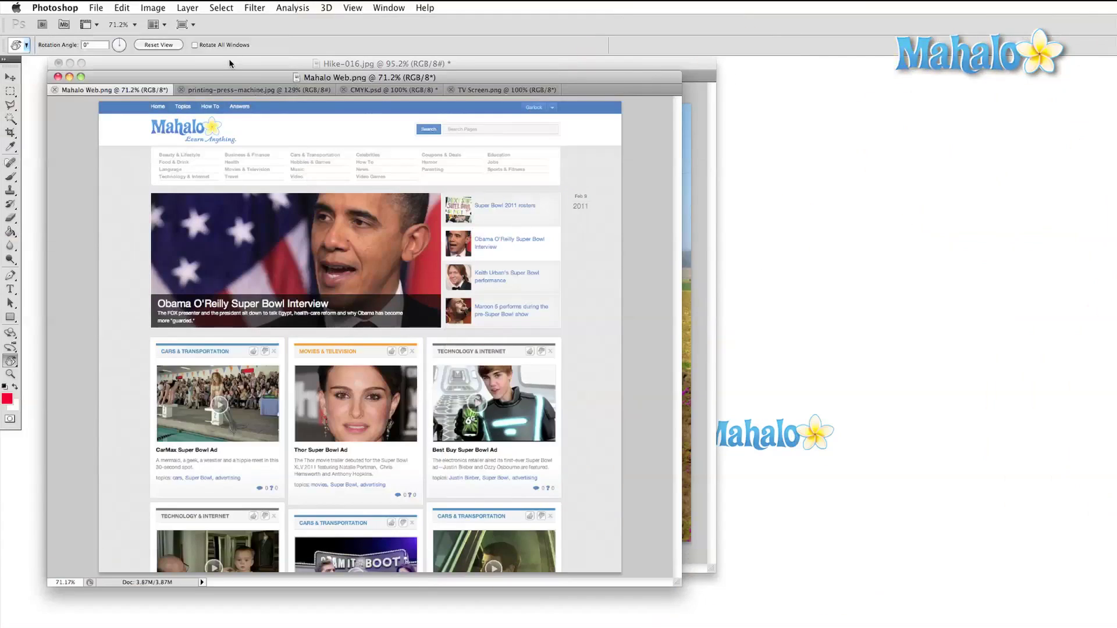
Look through the Image menu's Image Rotation, Adjustments and Mode submenus, then bring up the CMYK.psd swatch chart.
click(153, 7)
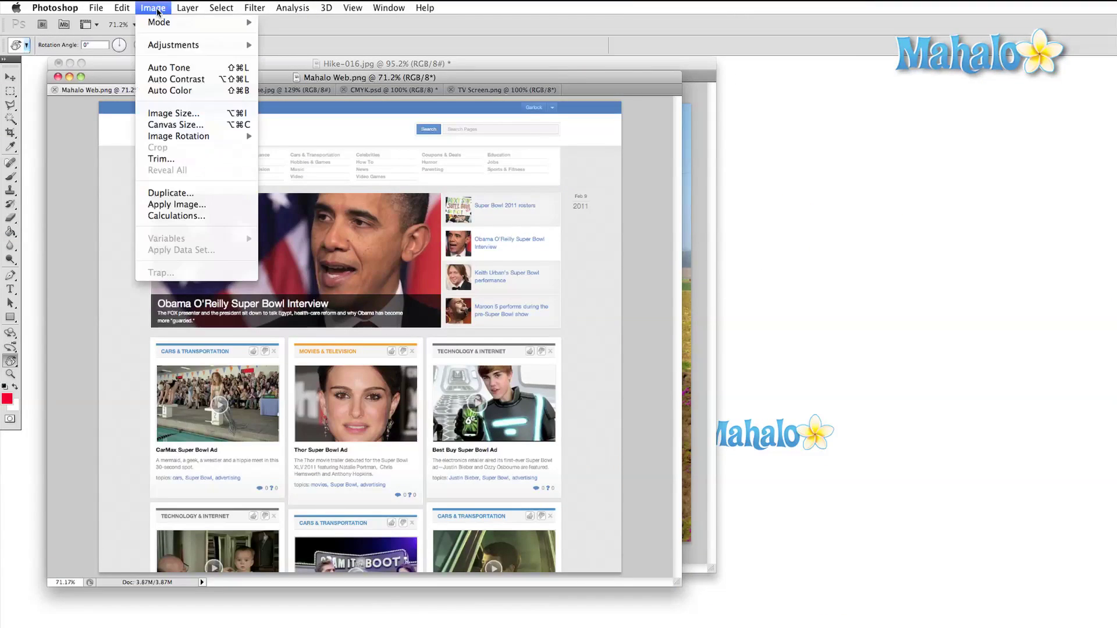
click(153, 7)
click(157, 9)
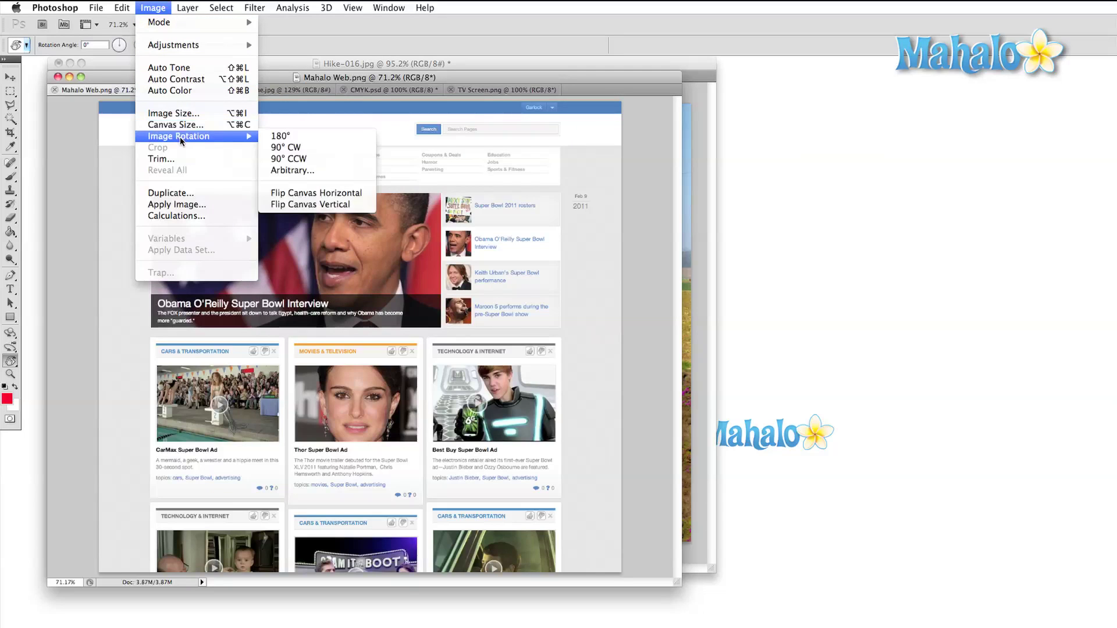
mouse_move(184, 45)
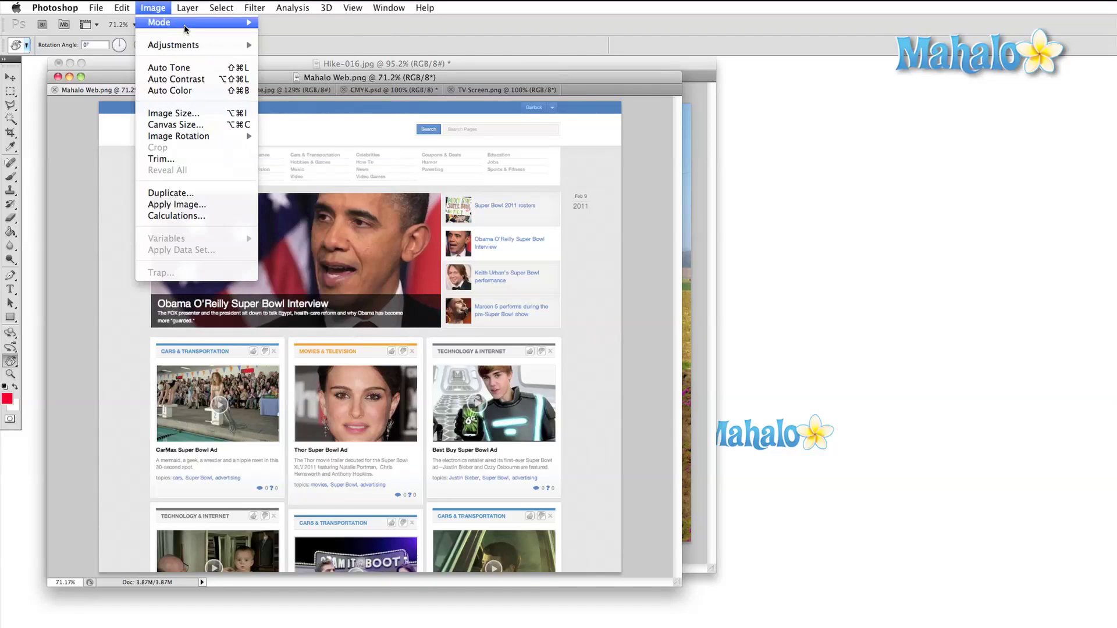
mouse_move(184, 23)
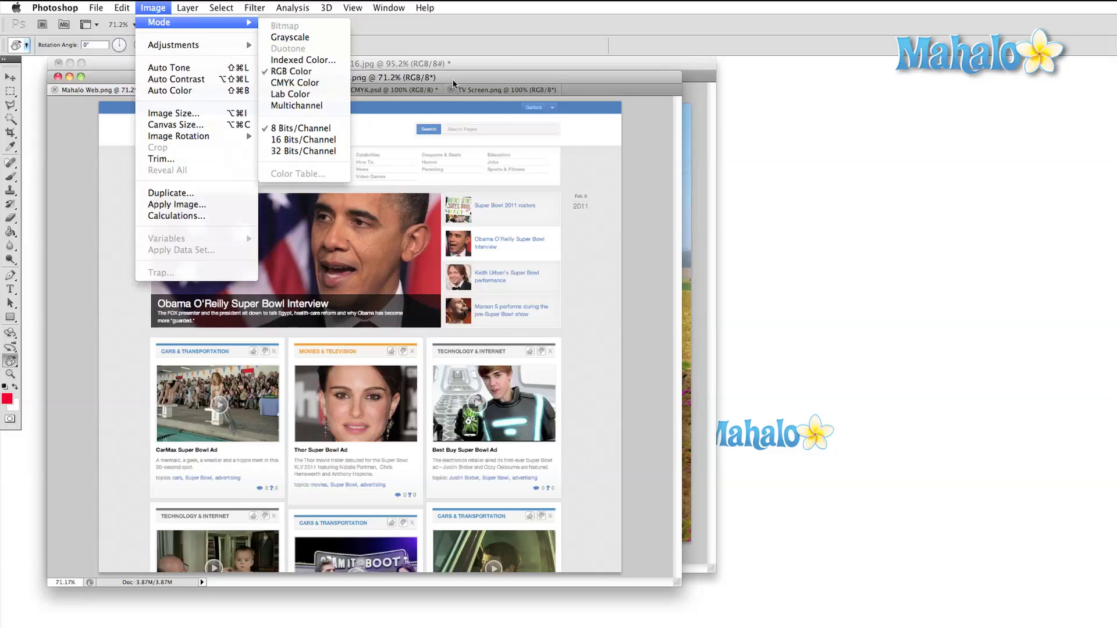
click(366, 91)
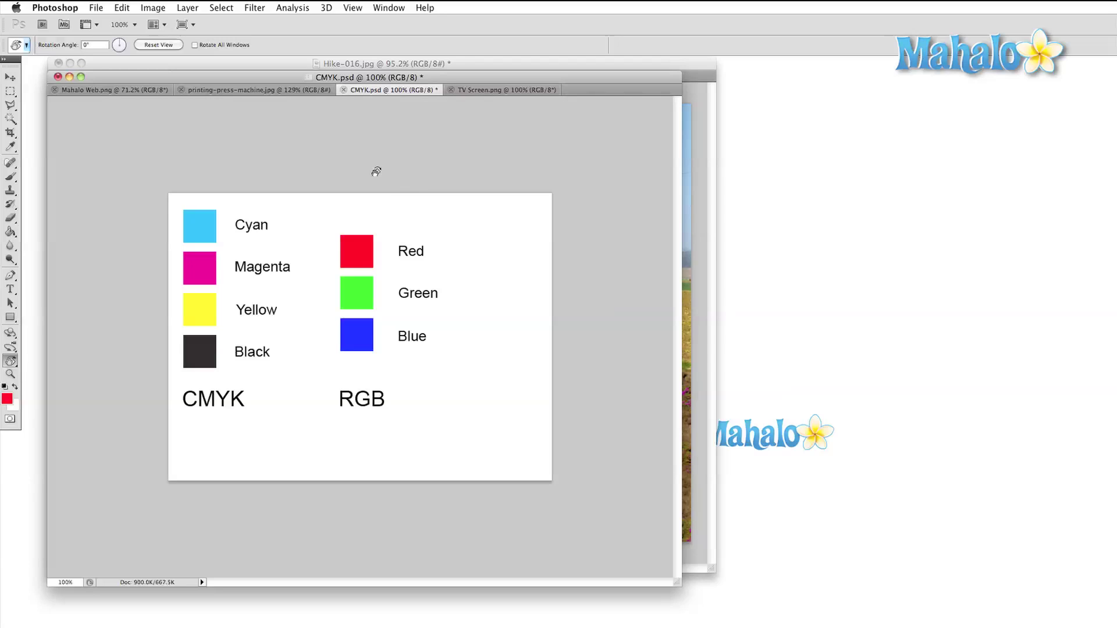
key(v)
click(260, 91)
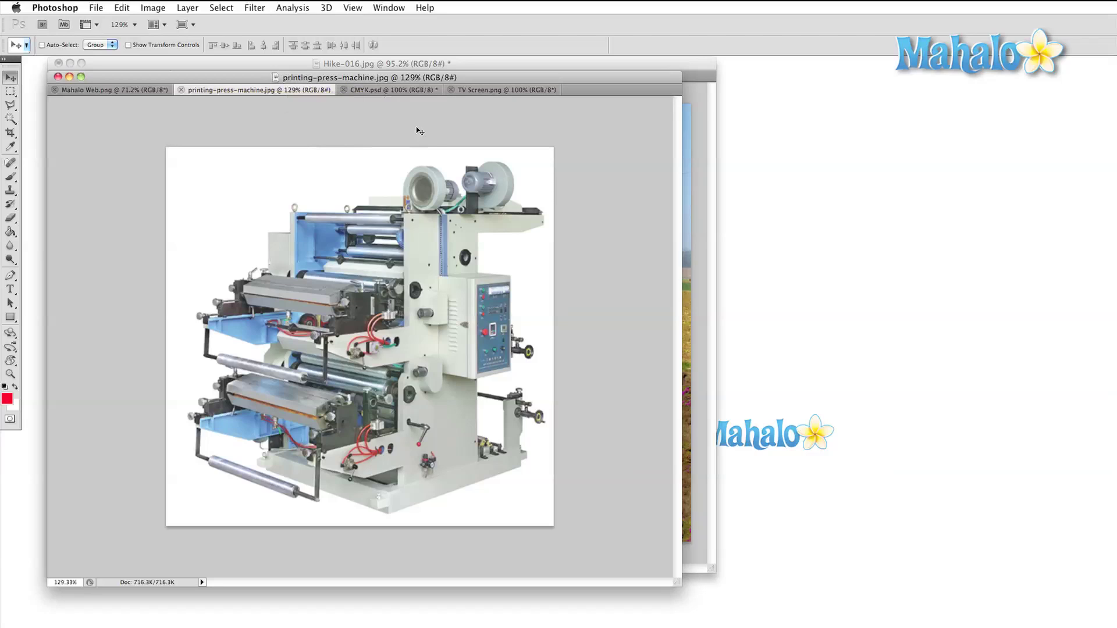
click(372, 91)
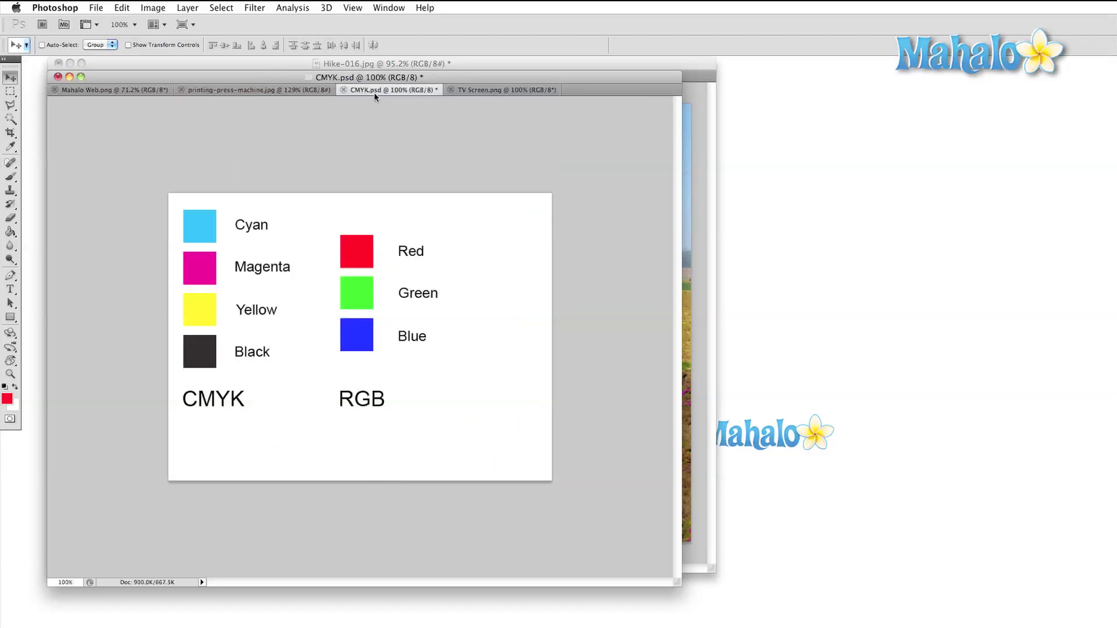
click(485, 91)
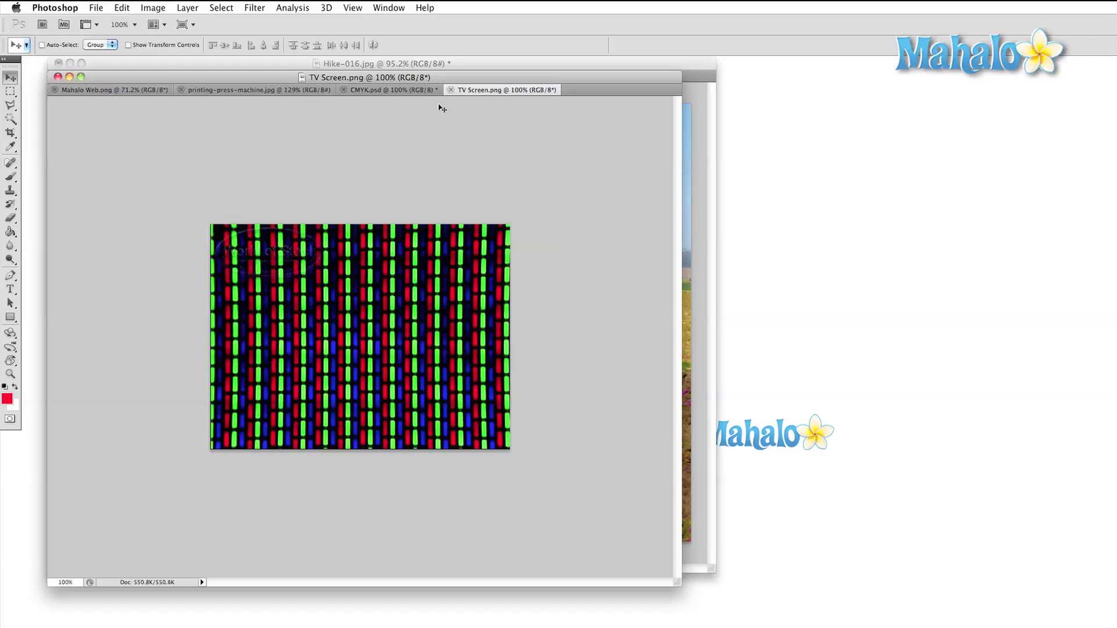
click(400, 91)
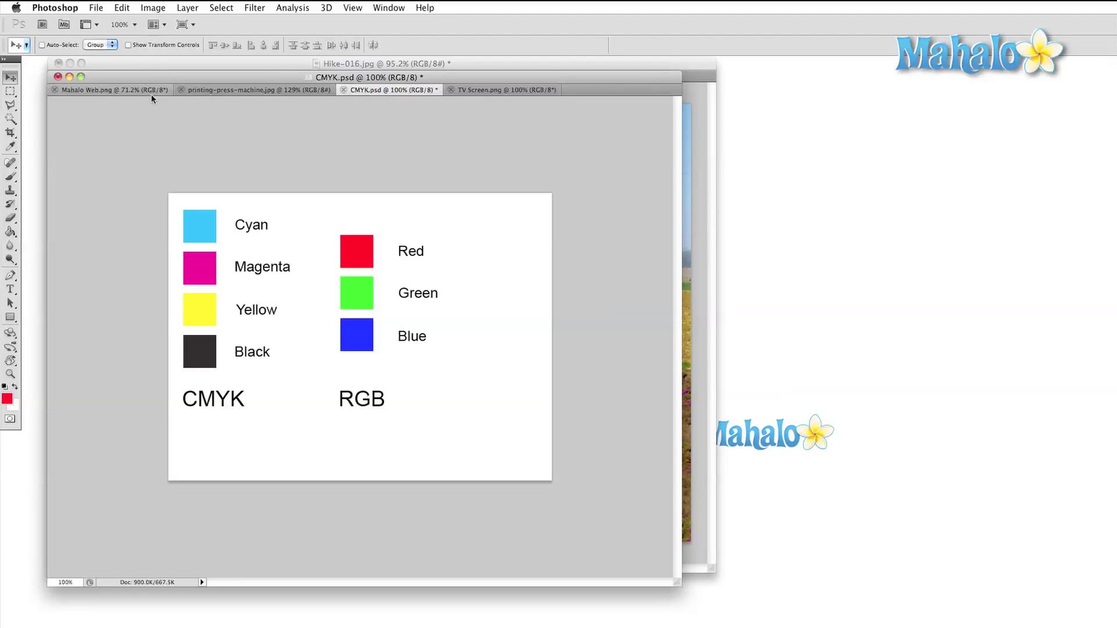
Convert CMYK.psd to CMYK Color, accept the profile warning, and toggle undo to compare the duller swatches.
click(150, 8)
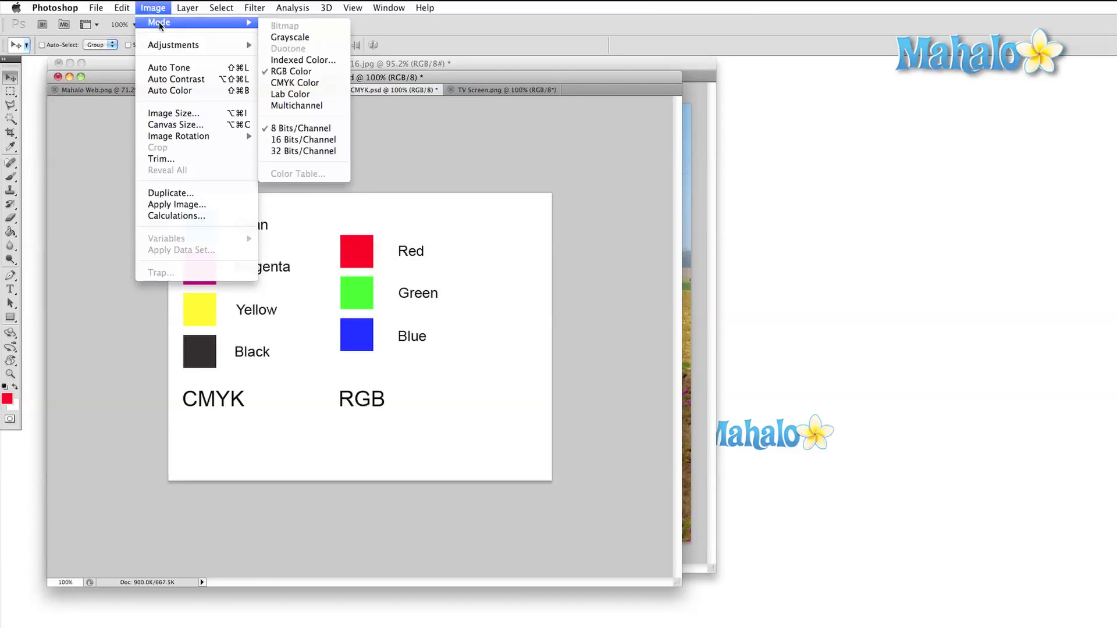
click(308, 85)
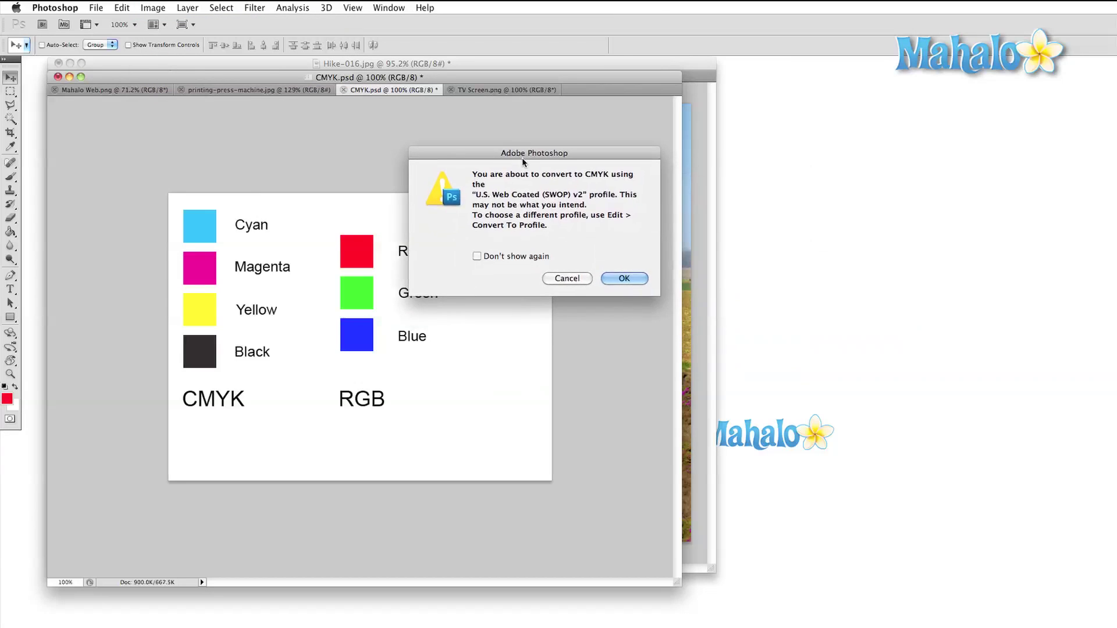
click(626, 278)
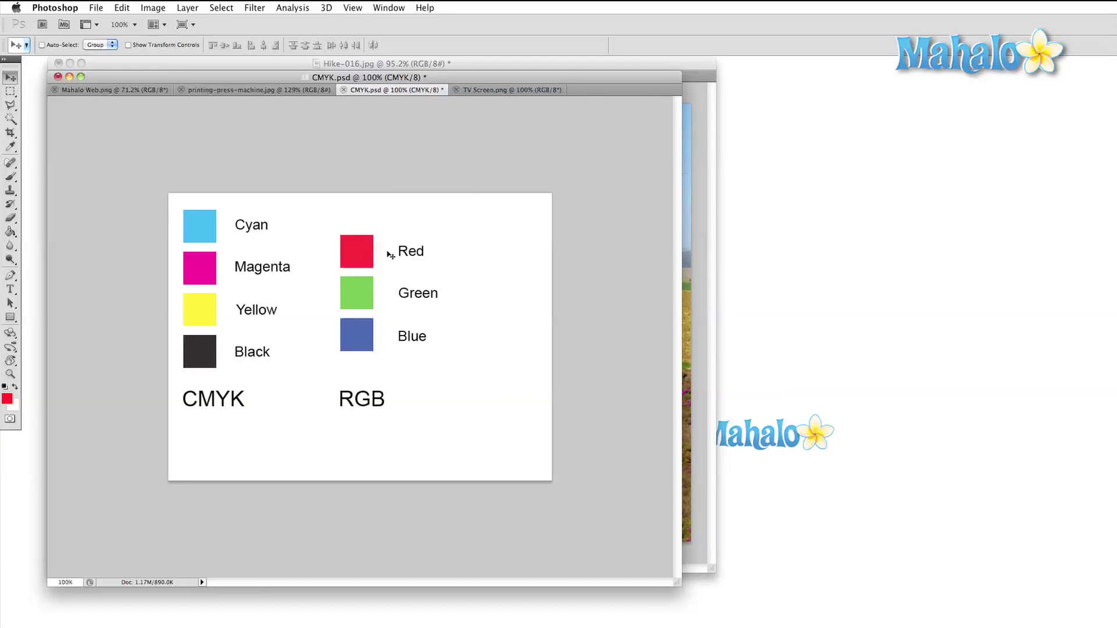
key(super+z)
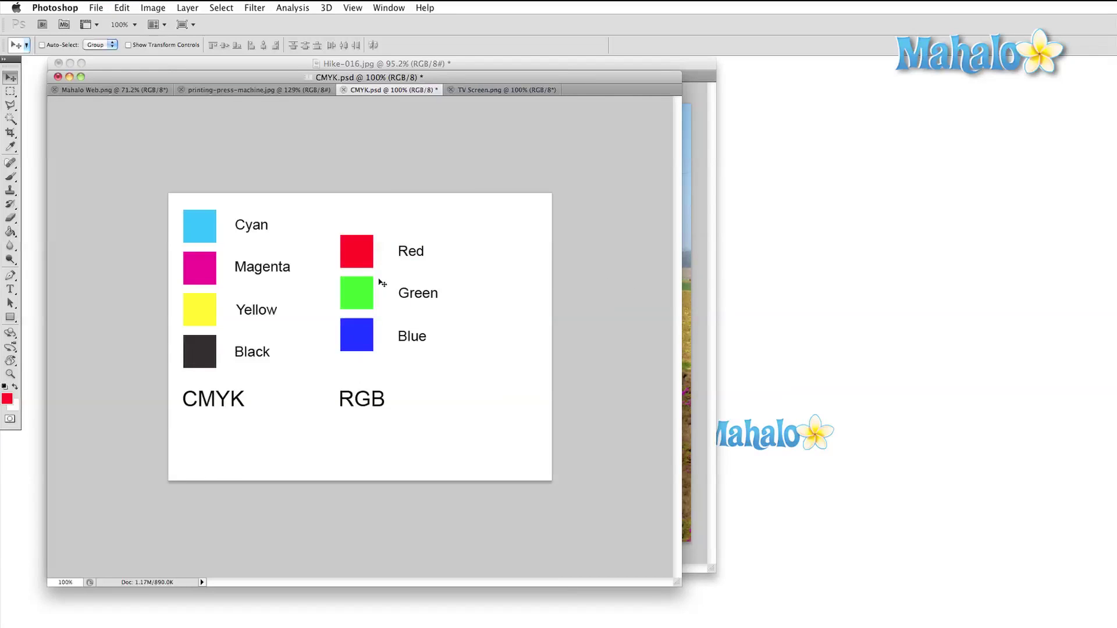
key(super+z)
key(super+z)
key(super+z)
key(super+z)
key(super+z)
key(super+z)
key(super+z)
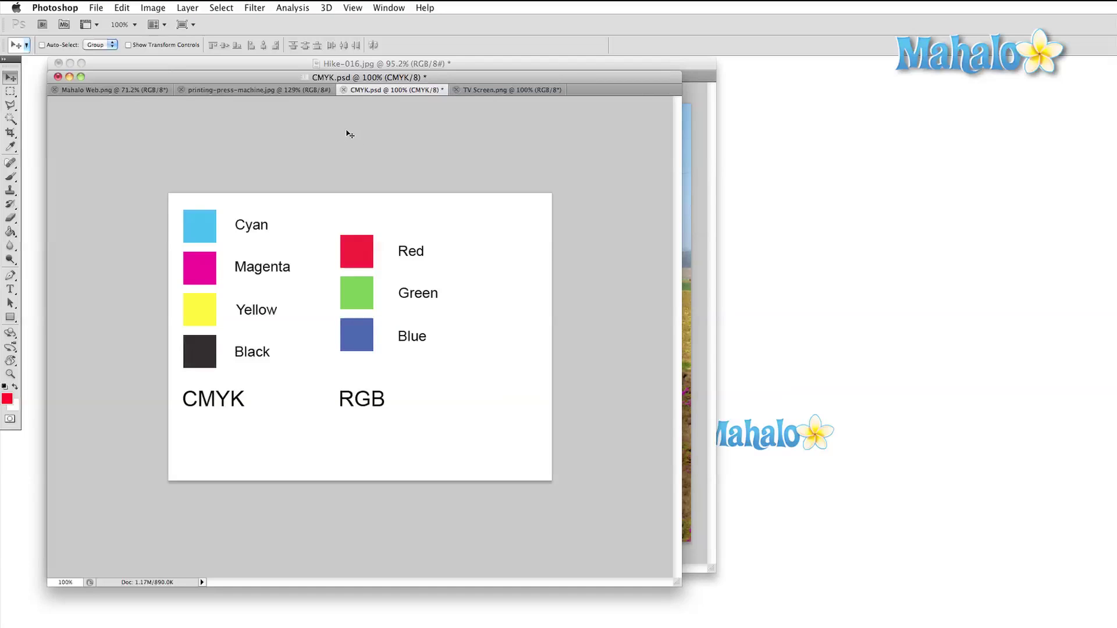
On the Indexed.gif Mahalo logo, pick a foreground colour, paint a brown brush stroke, then undo it.
click(279, 61)
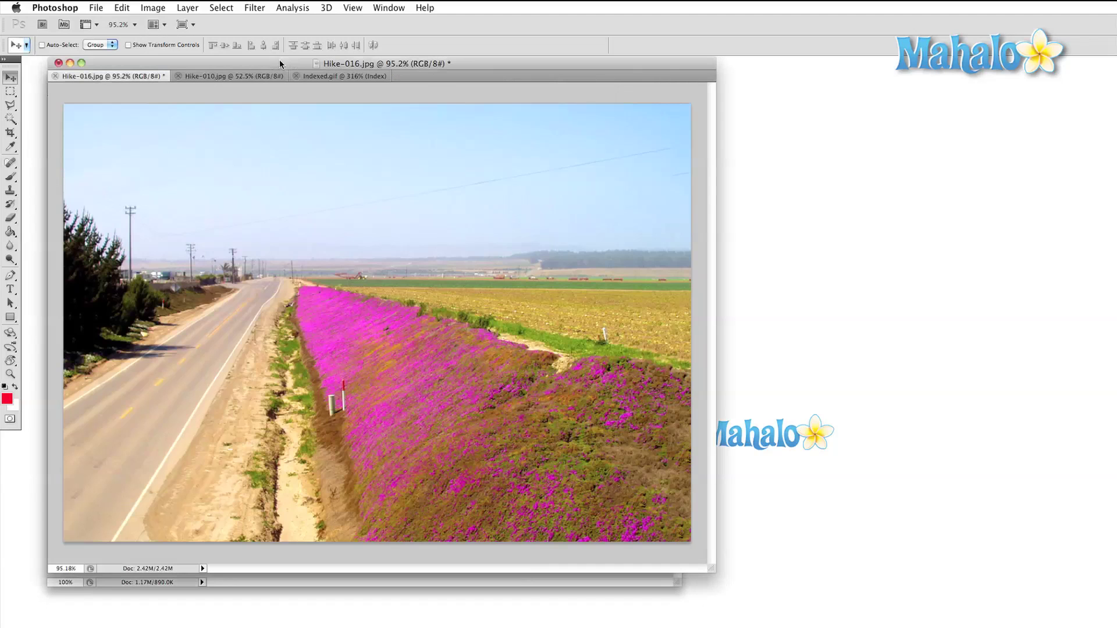
click(320, 76)
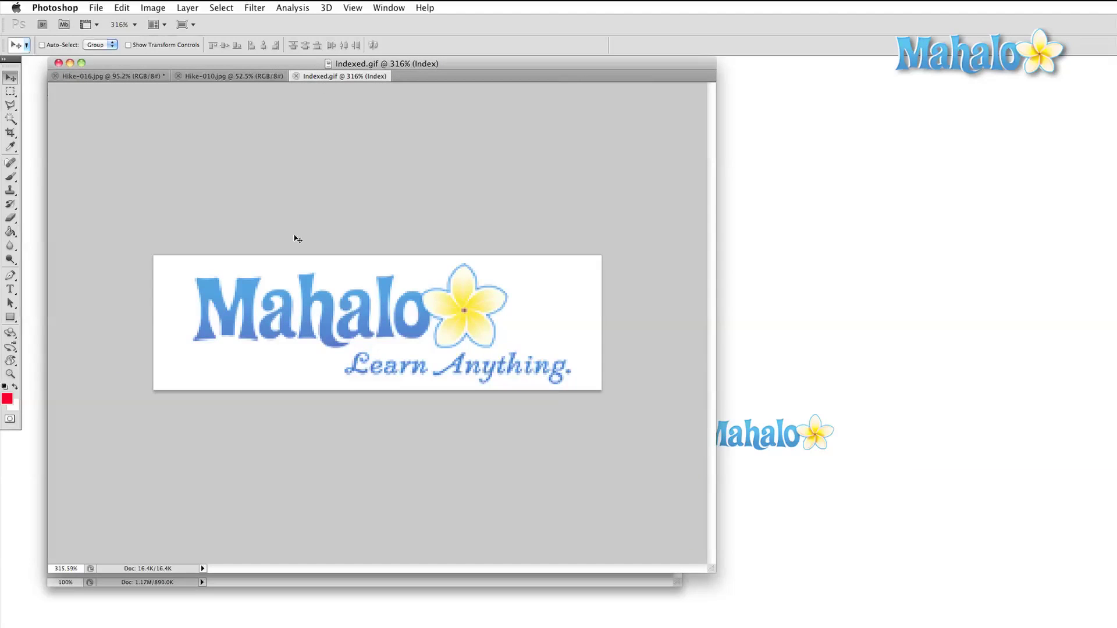
click(7, 400)
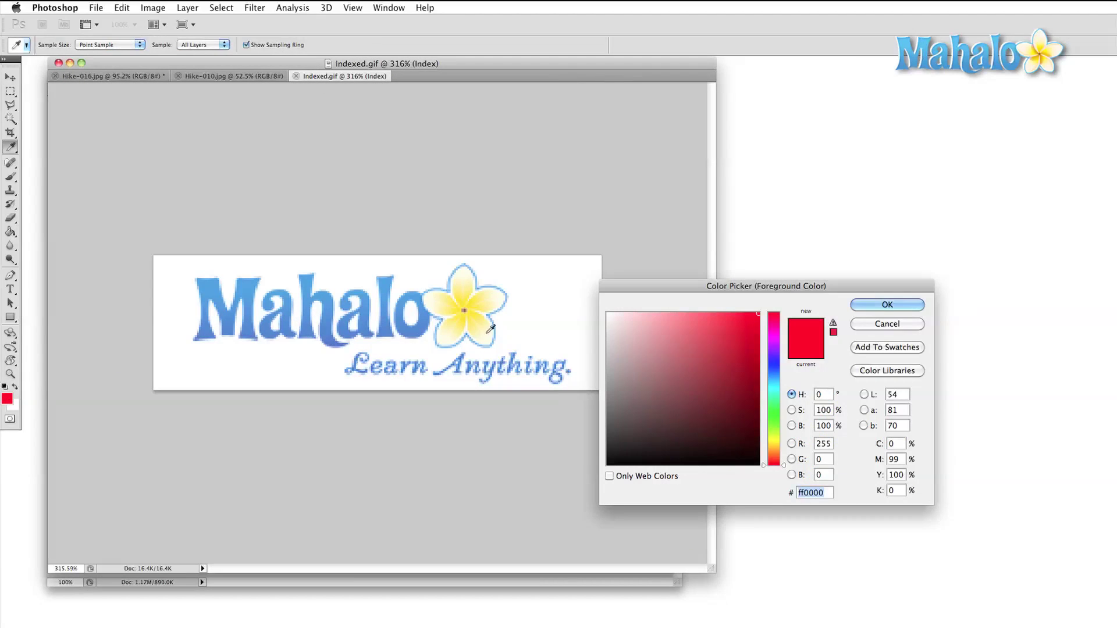
drag(695, 288, 439, 124)
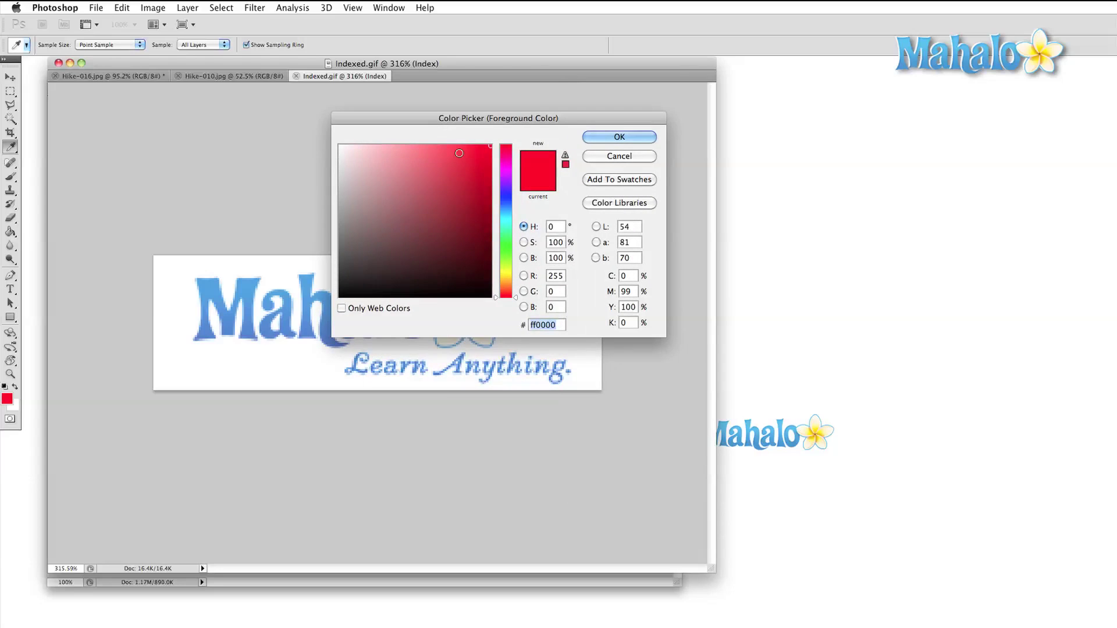
click(607, 138)
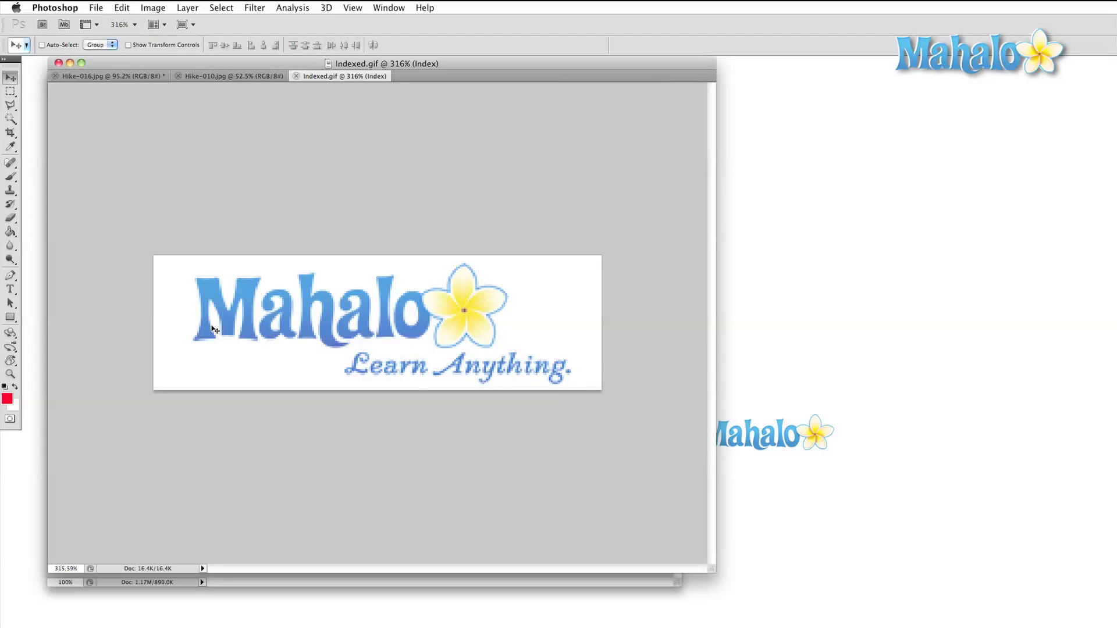
key(b)
mouse_move(213, 329)
mouse_down()
mouse_move(309, 295)
mouse_move(392, 300)
mouse_move(475, 323)
mouse_up()
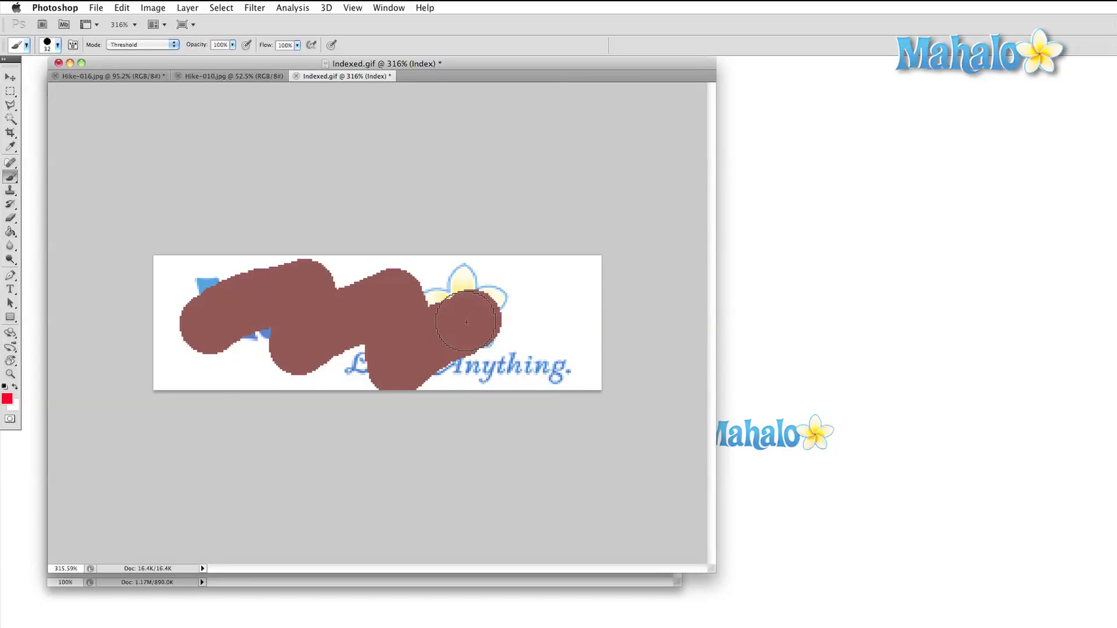
key(super+z)
Check the Filter menu, convert the logo to RGB Color, and review the filters now available.
click(256, 7)
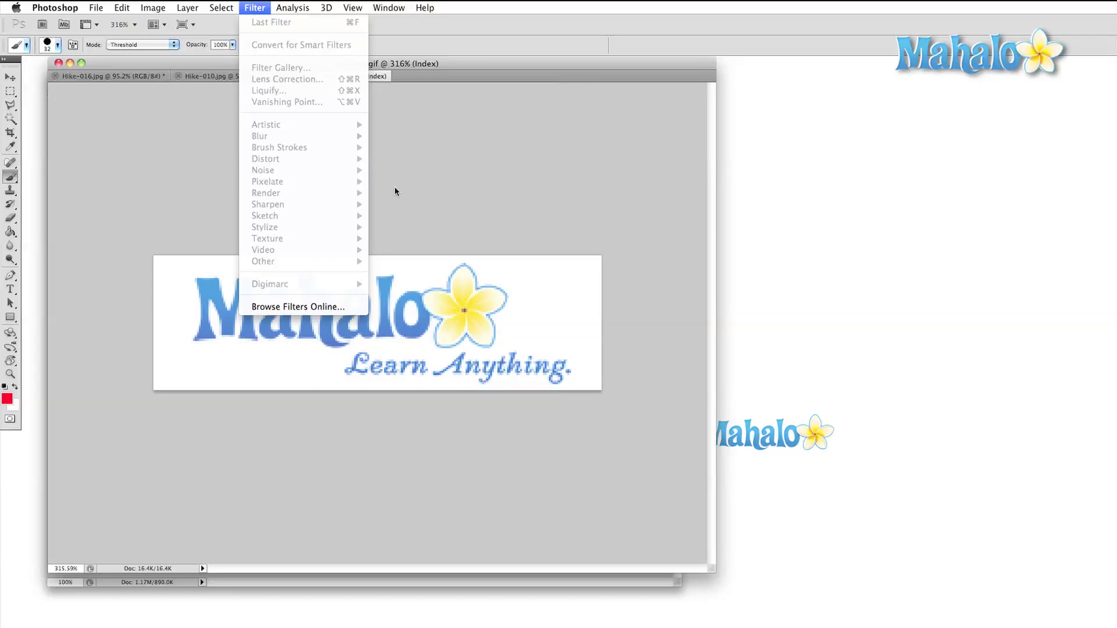
mouse_move(167, 10)
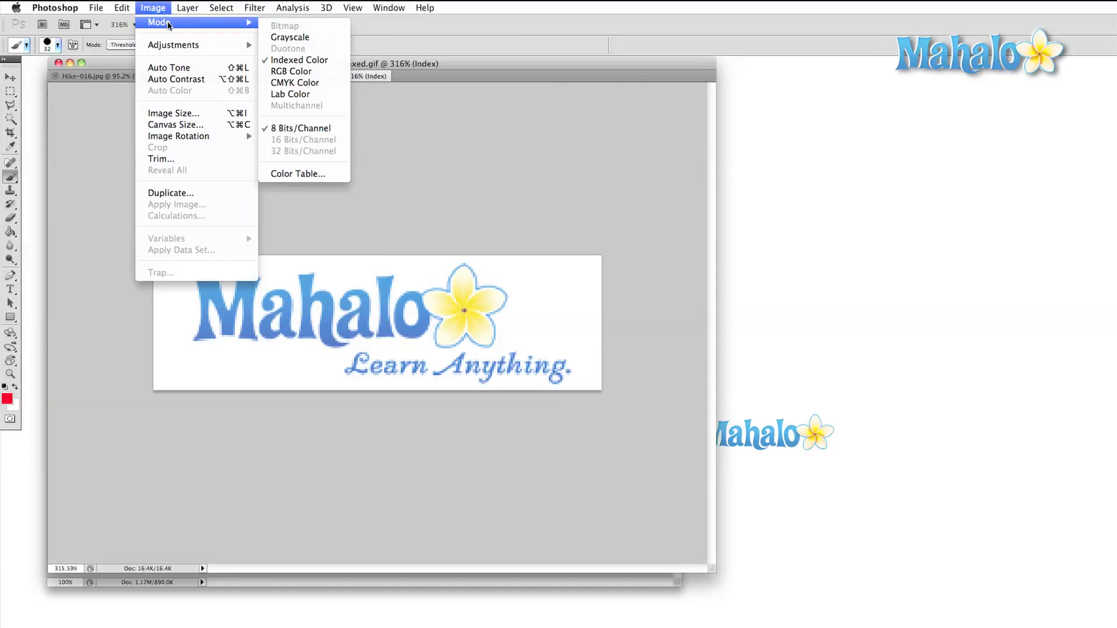
click(313, 71)
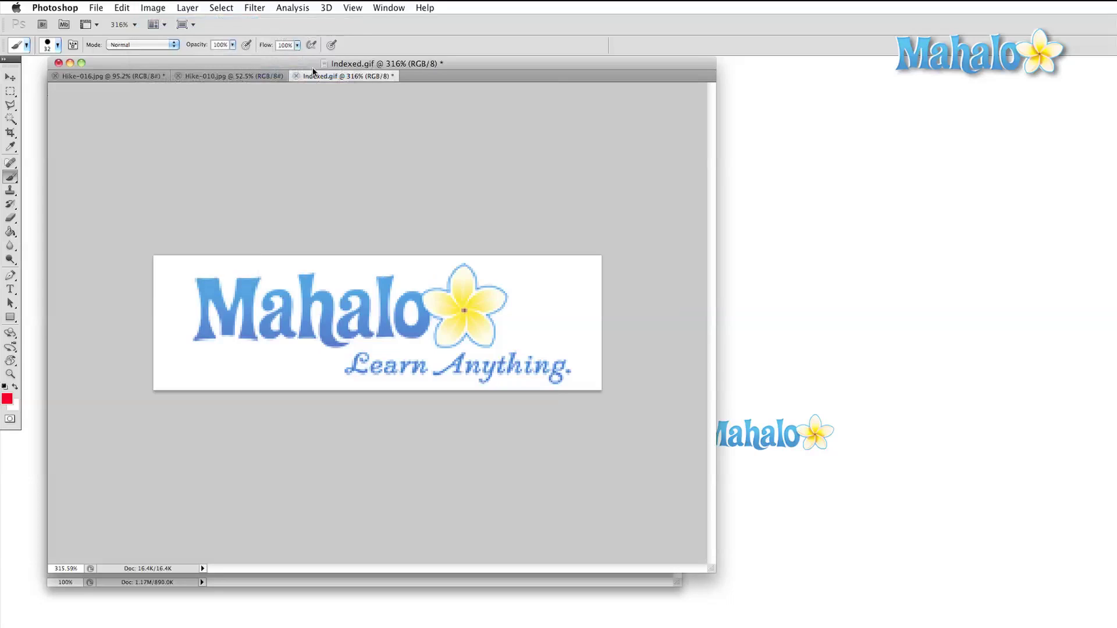
click(254, 9)
mouse_move(291, 197)
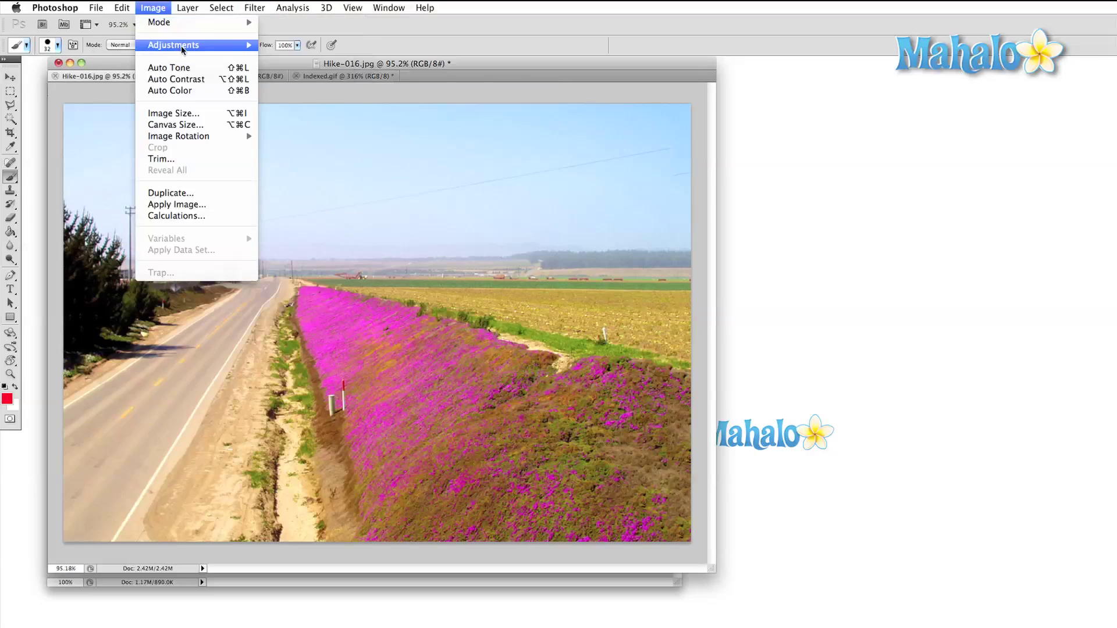
Open Color Balance on Hike-016.jpg and drag the Cyan–Red slider far toward cyan.
mouse_move(180, 45)
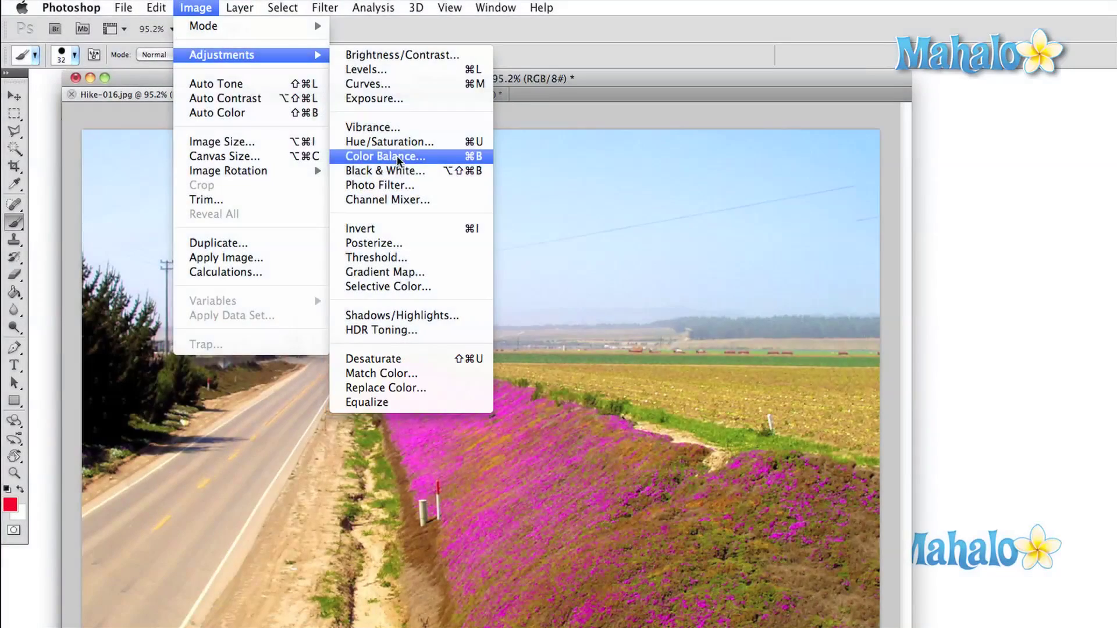
click(397, 157)
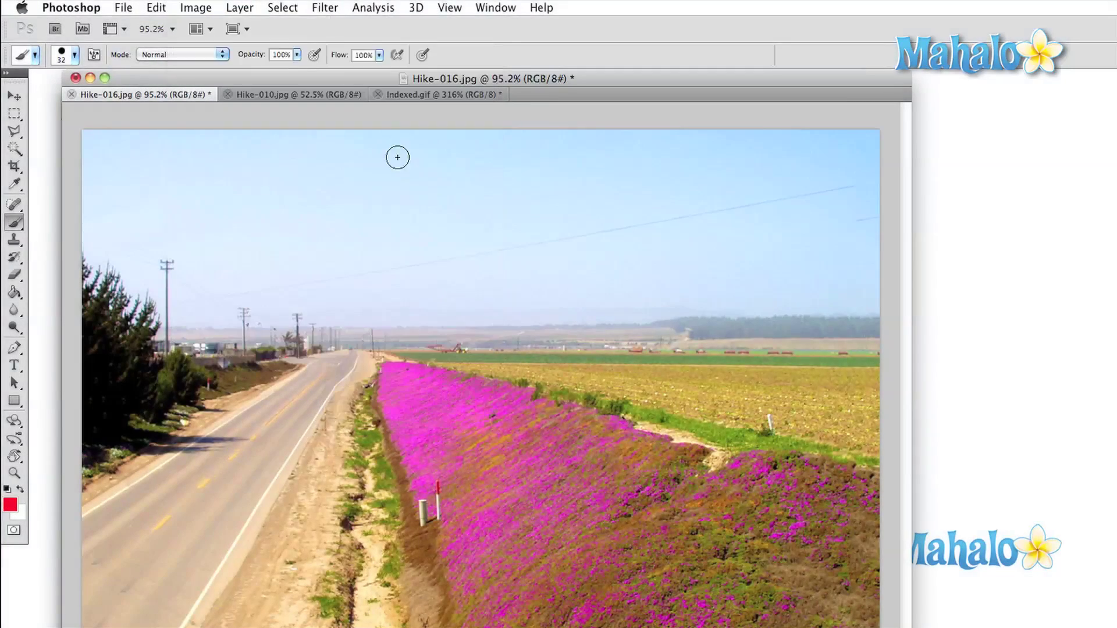
drag(644, 294, 656, 323)
Shift the Shadows toward magenta, toggling Preview to compare, then move on to the Highlights tones.
click(550, 367)
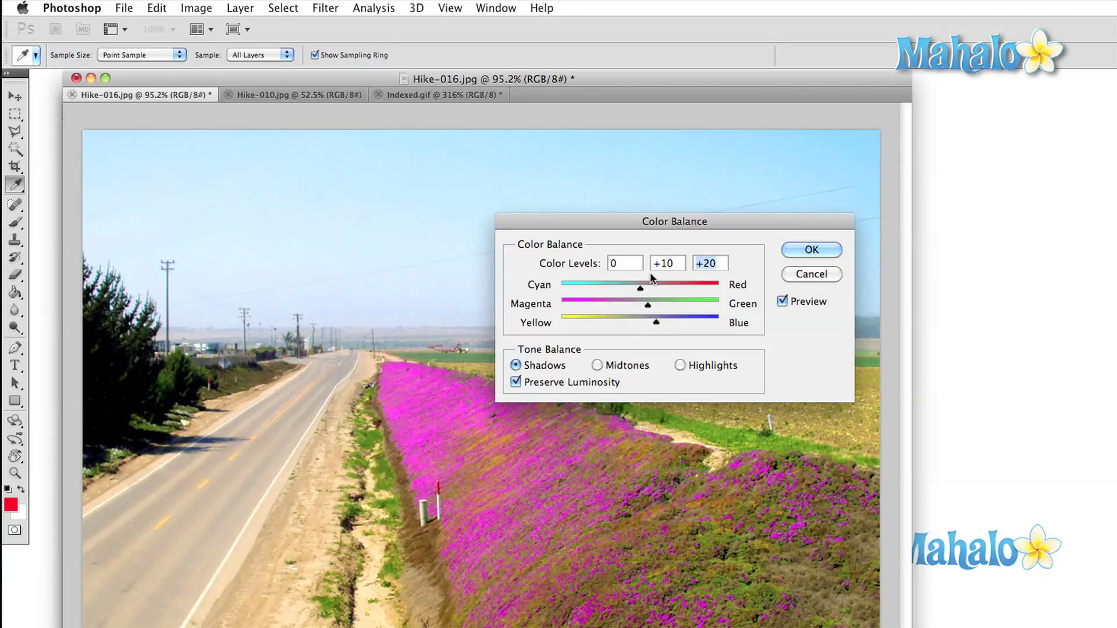
click(786, 301)
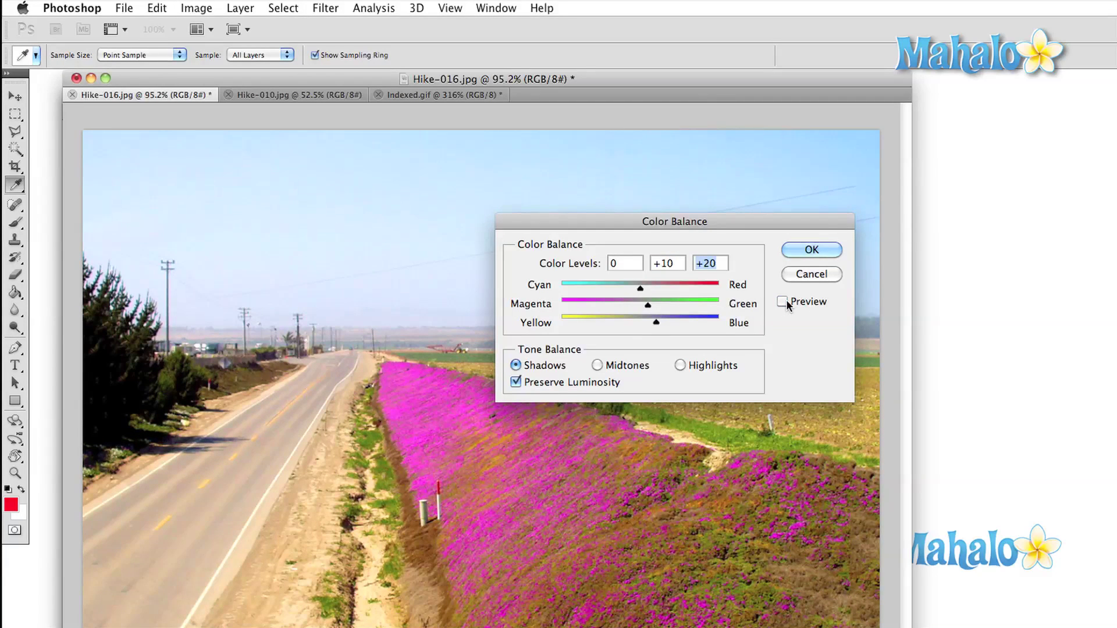
click(786, 300)
click(786, 300)
click(787, 301)
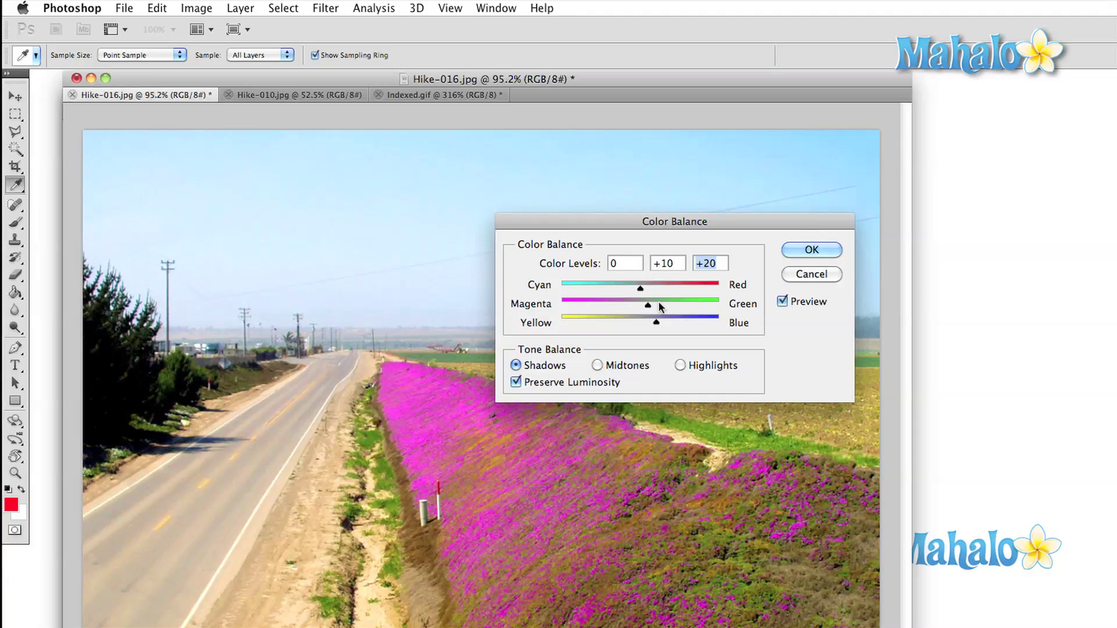
mouse_move(647, 305)
mouse_down()
mouse_move(636, 305)
mouse_move(642, 319)
mouse_move(652, 307)
mouse_move(633, 305)
mouse_move(630, 289)
mouse_move(637, 321)
mouse_move(614, 313)
mouse_move(629, 314)
mouse_up()
click(686, 365)
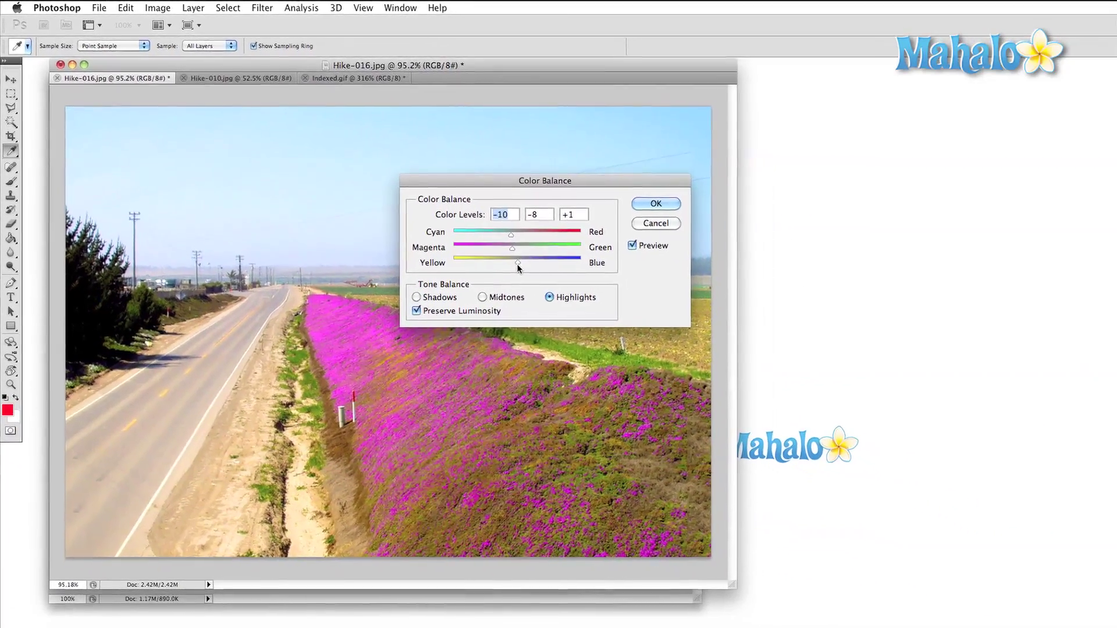
Apply the colour balance, then resize Hike-016.jpg to 900 pixels wide (900 × 628).
click(681, 210)
key(b)
click(153, 7)
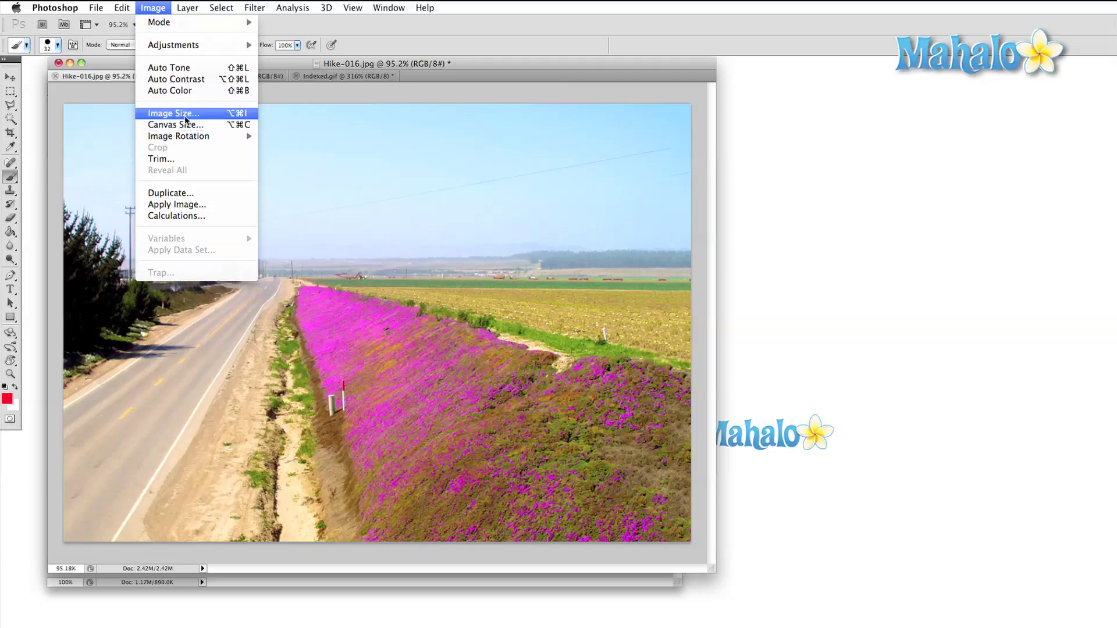
click(187, 113)
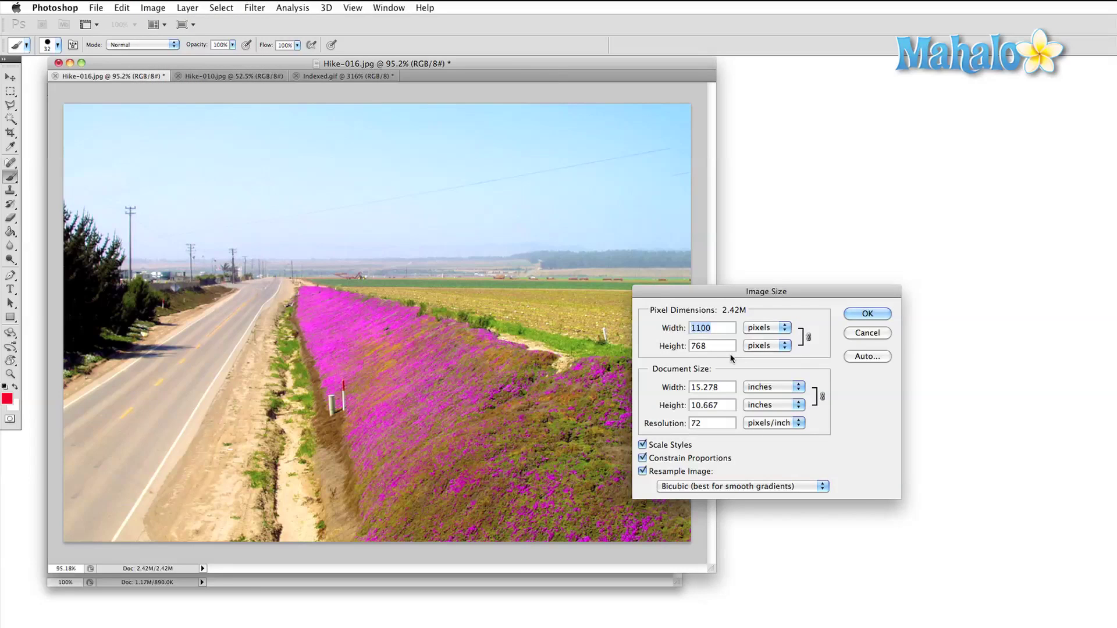
drag(736, 296, 537, 154)
text(900)
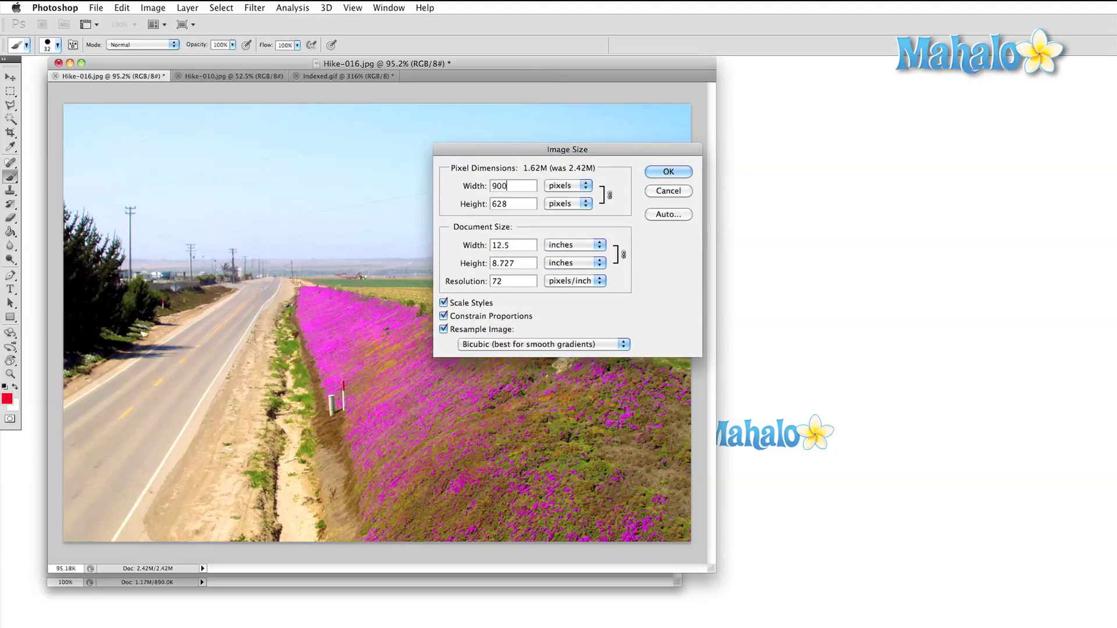
key(Return)
Enlarge the canvas to 1200 pixels wide and 720 high, framing the photo in white.
click(153, 8)
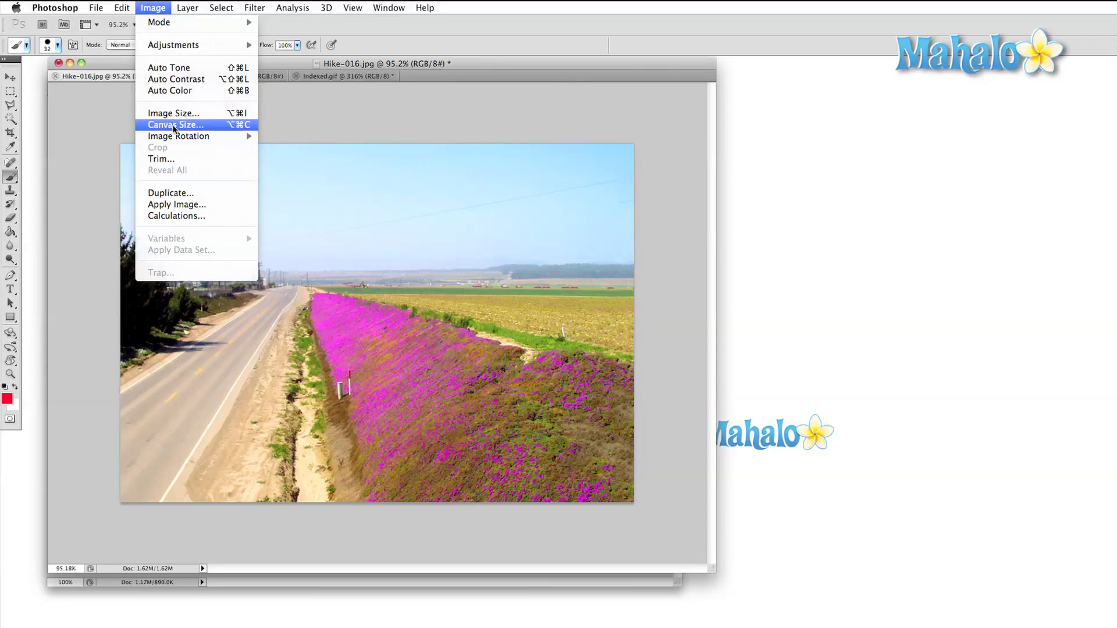
click(173, 125)
drag(701, 300, 455, 135)
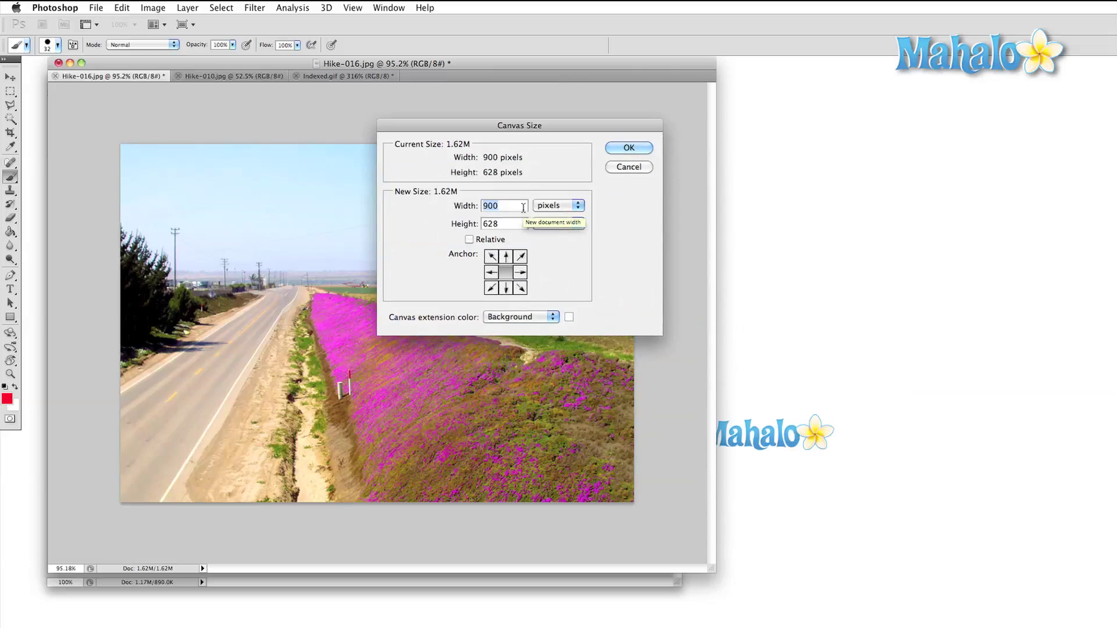
text(1200)
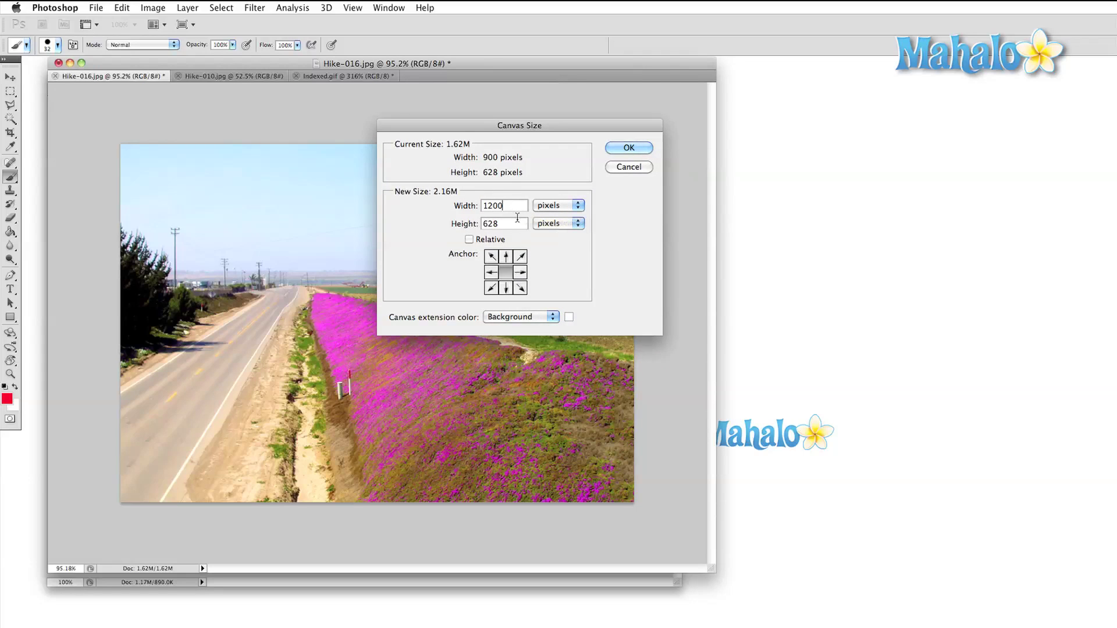
text(720)
key(Return)
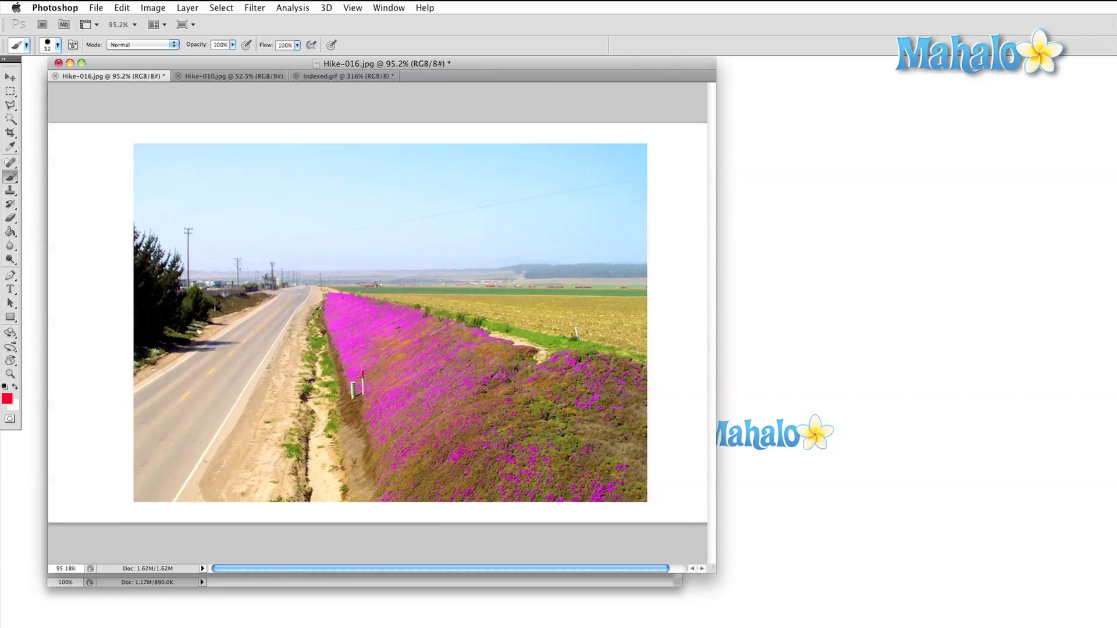
On Hike-010.jpg, rotate the canvas 90° clockwise, flip it horizontally, then rotate another 90° clockwise.
click(227, 77)
click(164, 13)
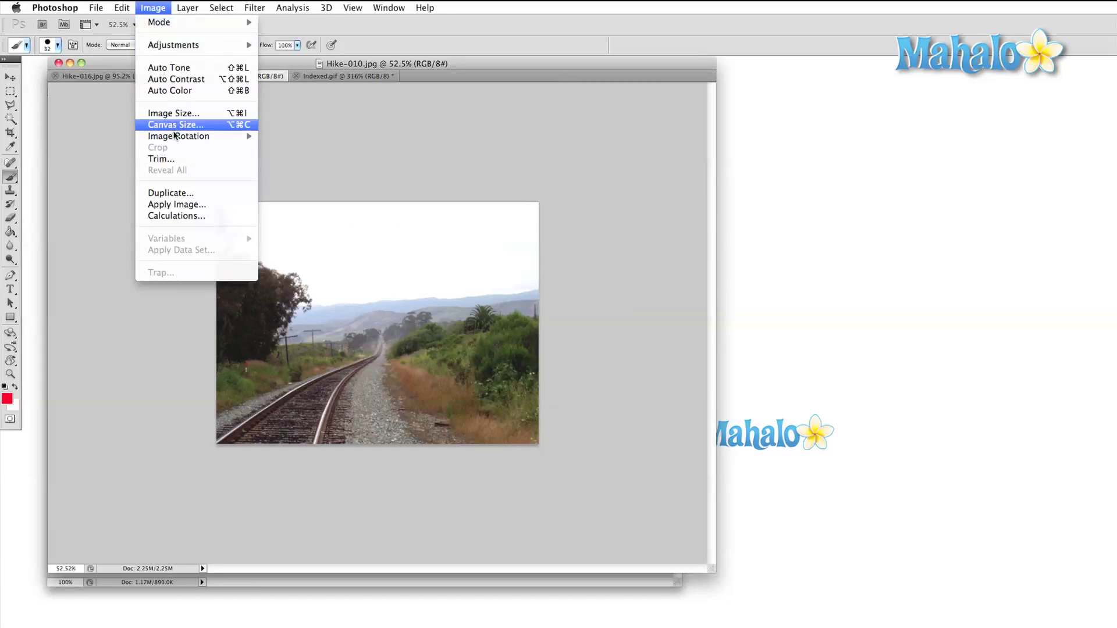
mouse_move(177, 137)
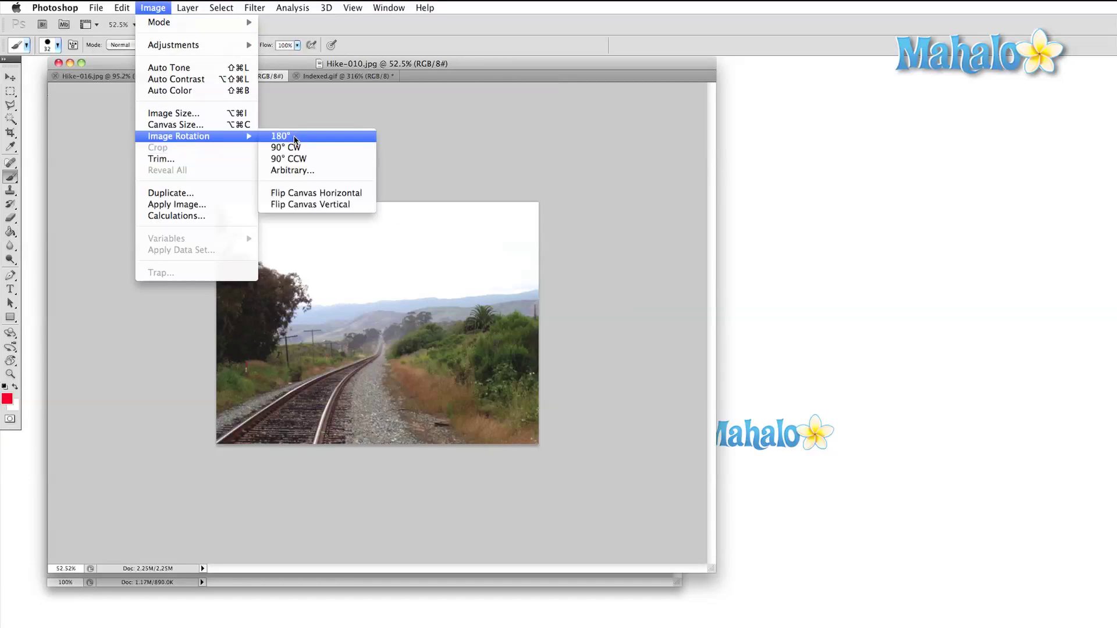
click(291, 147)
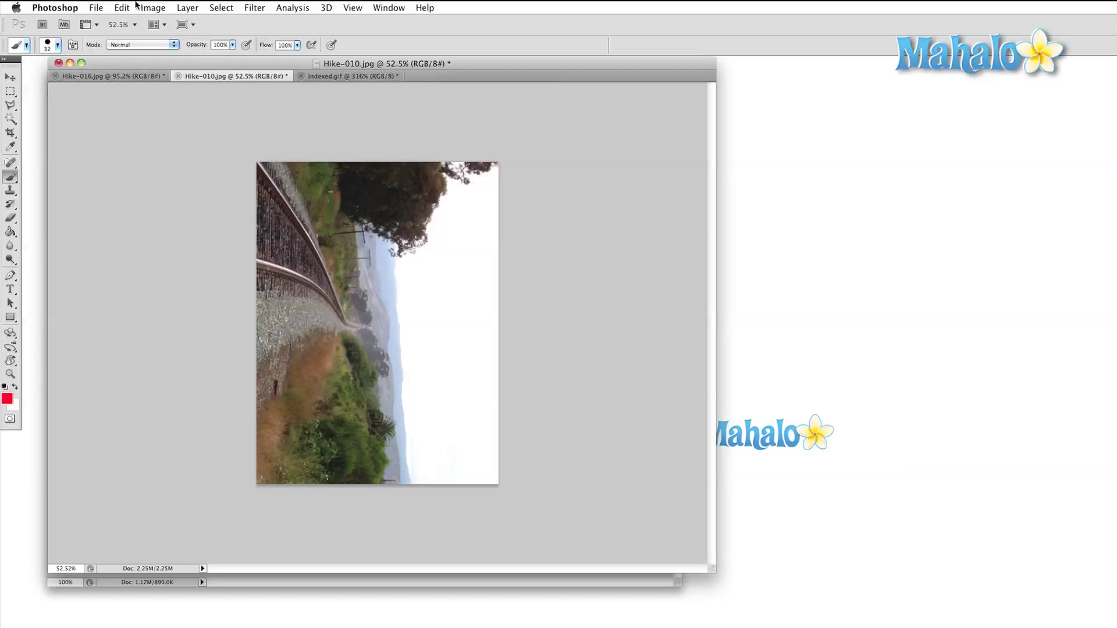
click(146, 8)
mouse_move(196, 138)
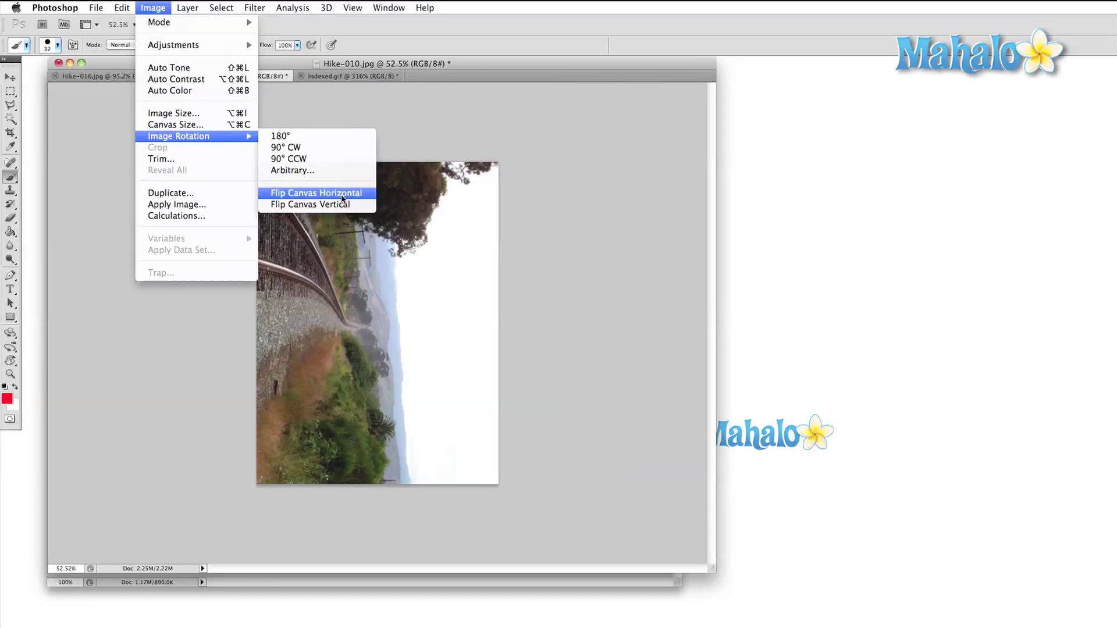
click(314, 190)
click(153, 8)
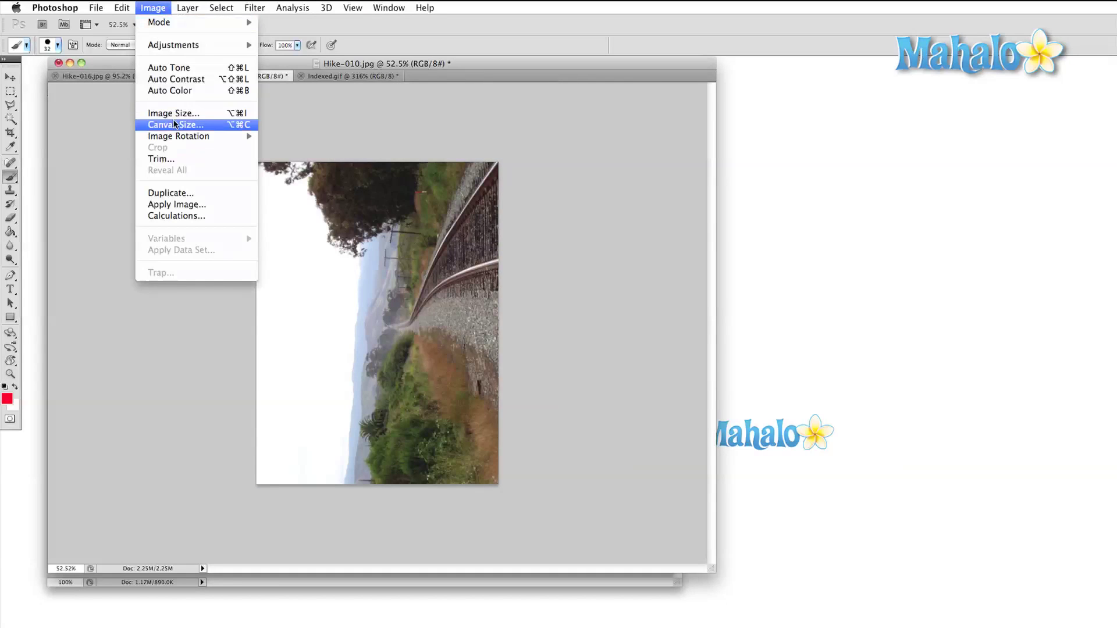
mouse_move(175, 136)
click(324, 147)
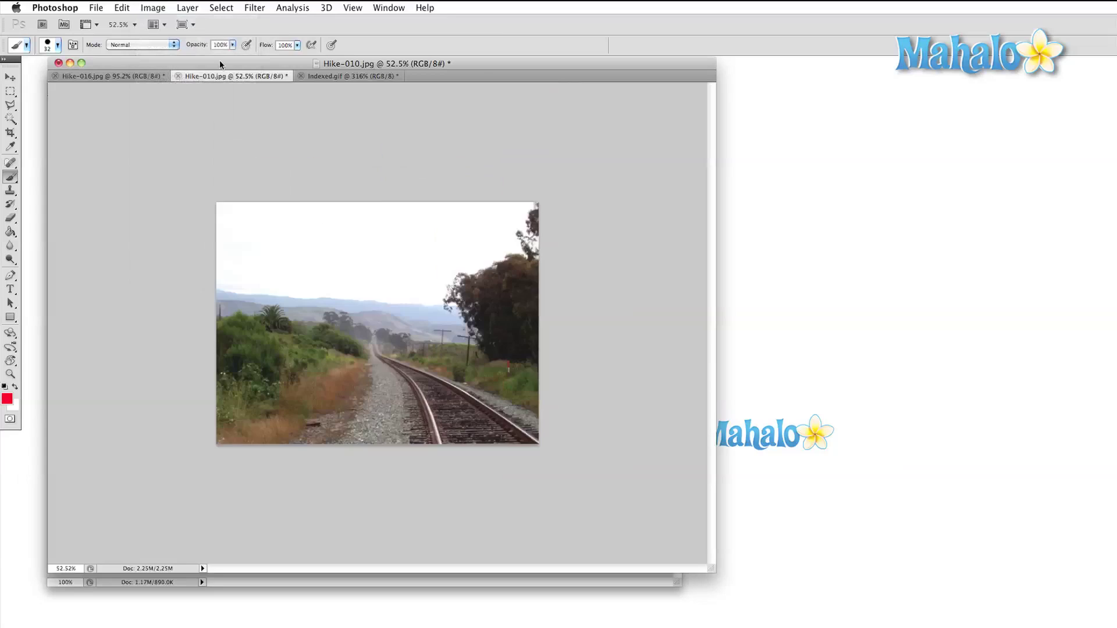
Rotate the railway photo's canvas an arbitrary 37° clockwise.
click(153, 8)
mouse_move(189, 137)
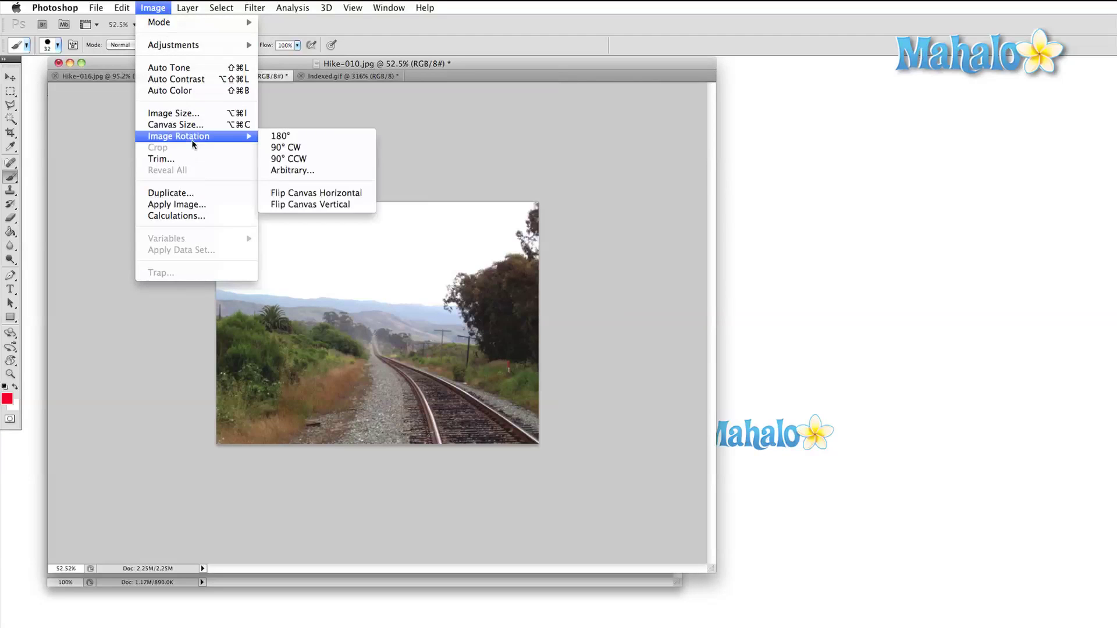
click(304, 169)
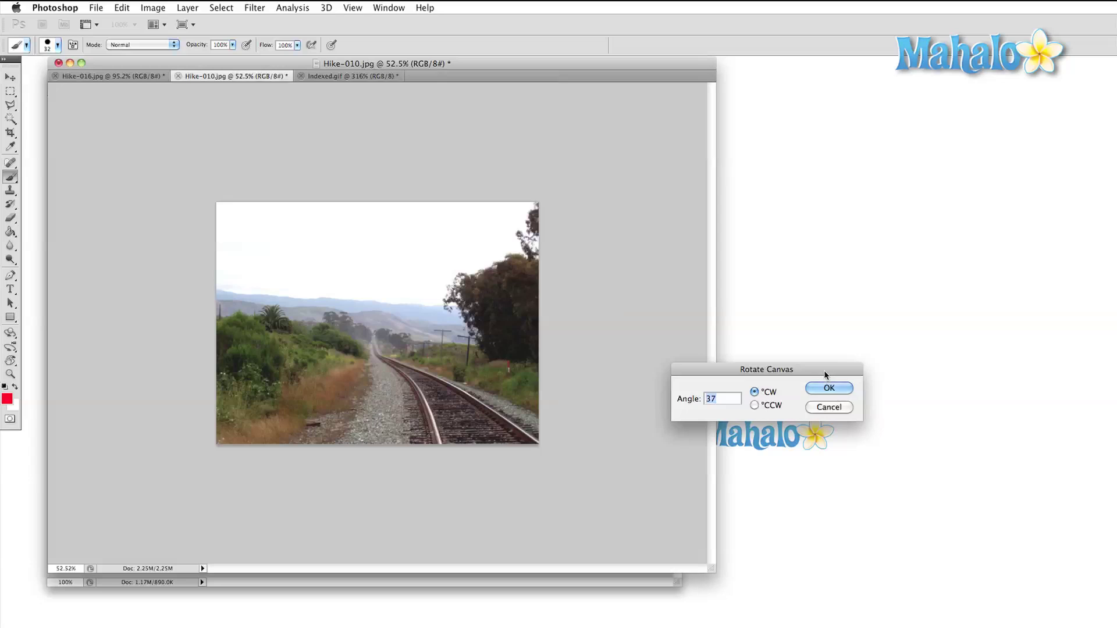
drag(825, 374, 610, 284)
click(604, 299)
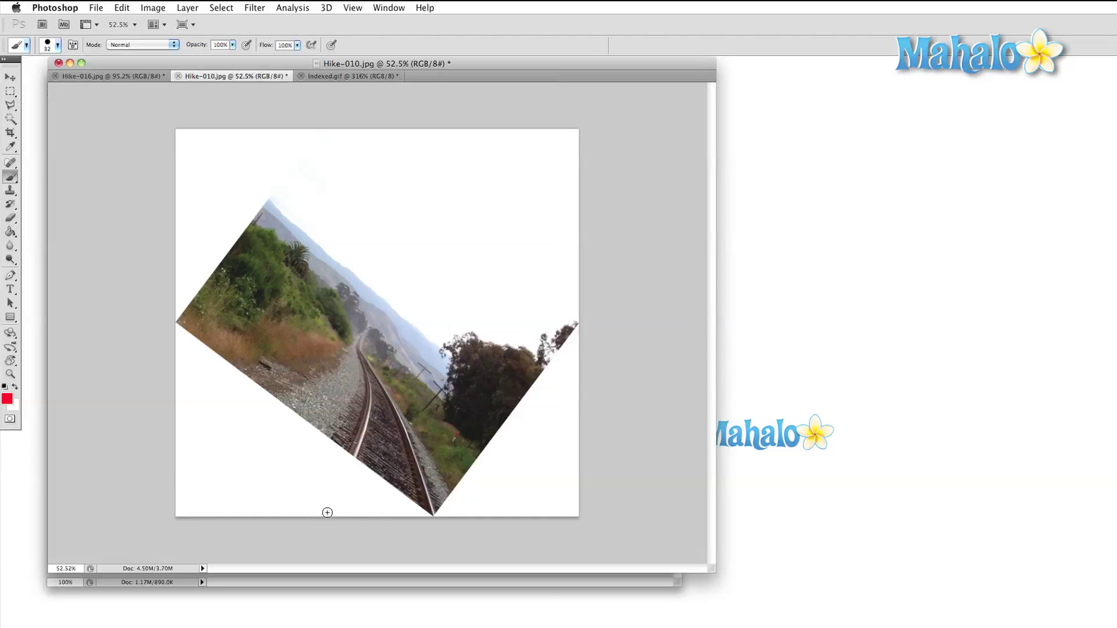
Tilt the view to about -71° with the Rotate View tool, then return to Hike-016.
click(11, 362)
drag(314, 424, 180, 421)
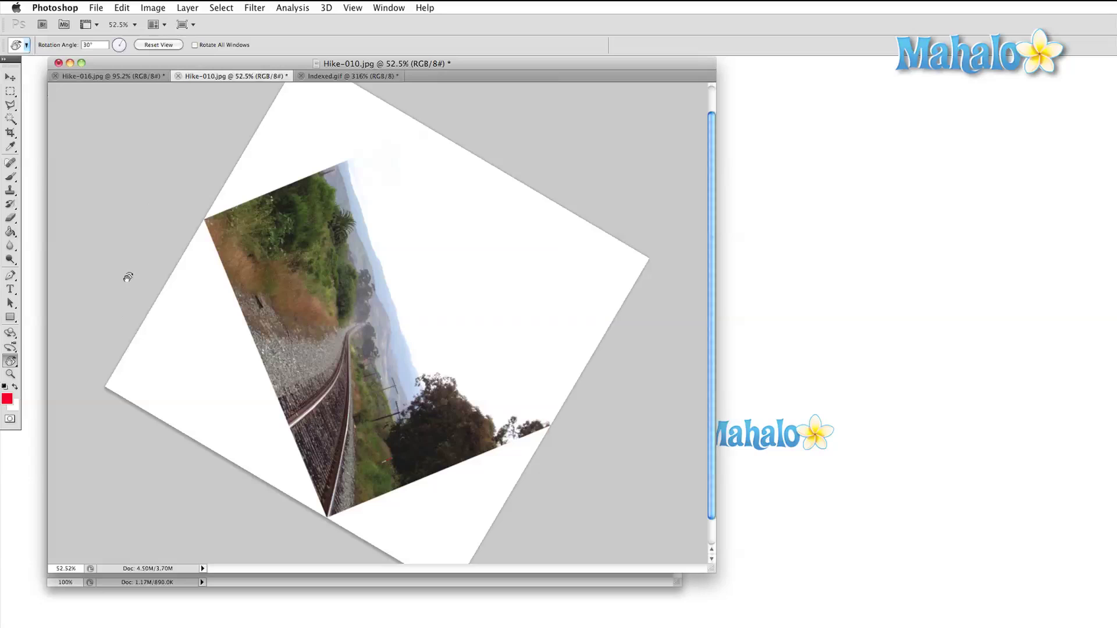
click(147, 79)
Duplicate the road photo as a new Hike-016 copy document.
click(153, 8)
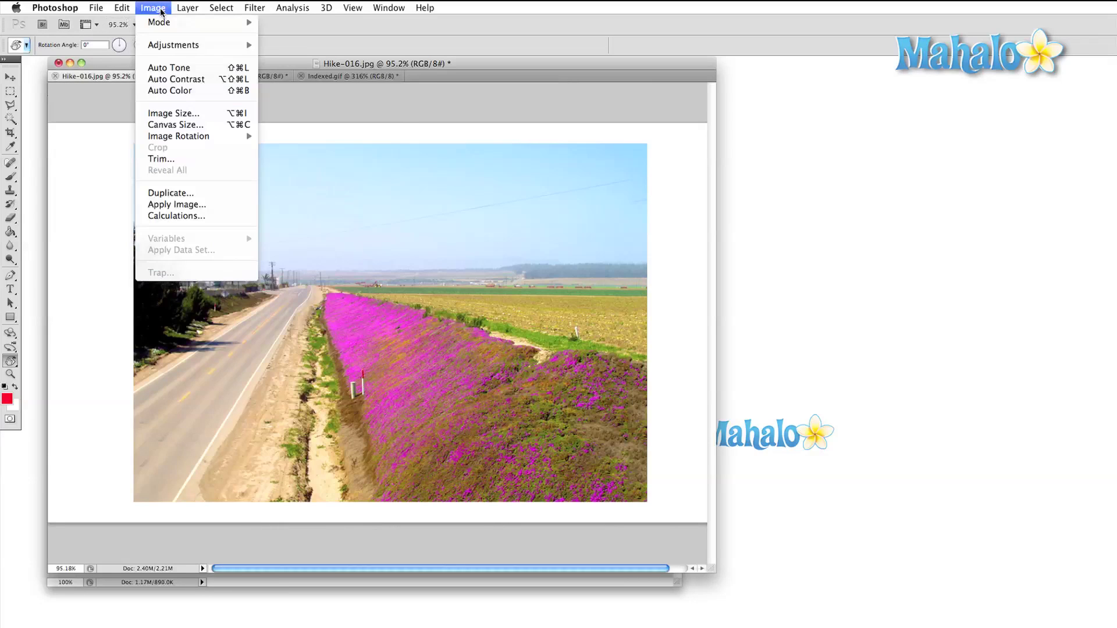
click(184, 194)
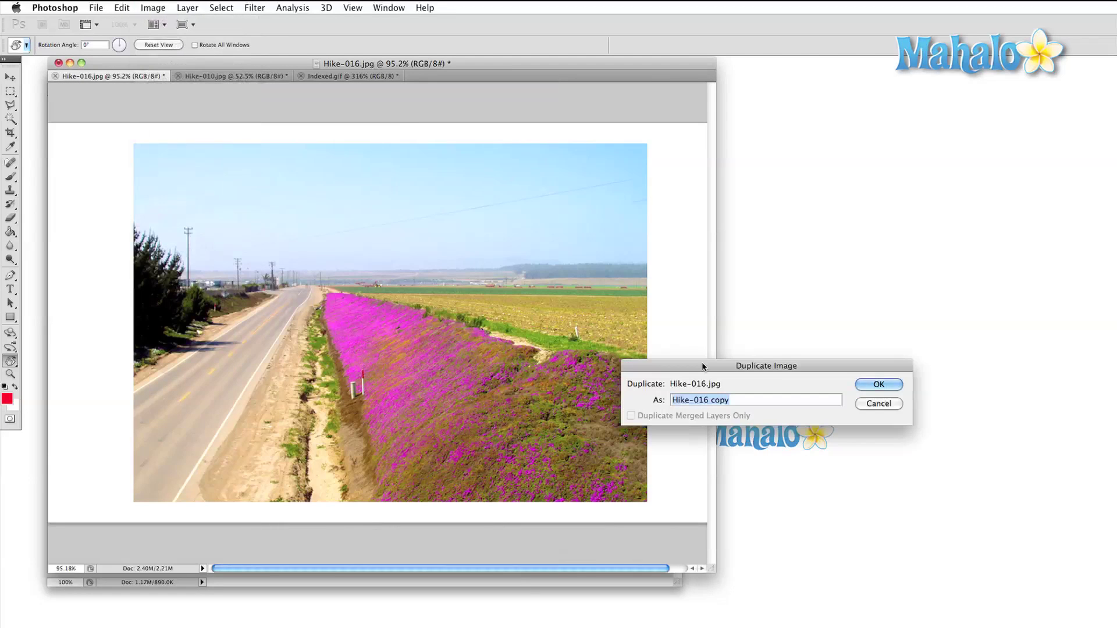
click(877, 384)
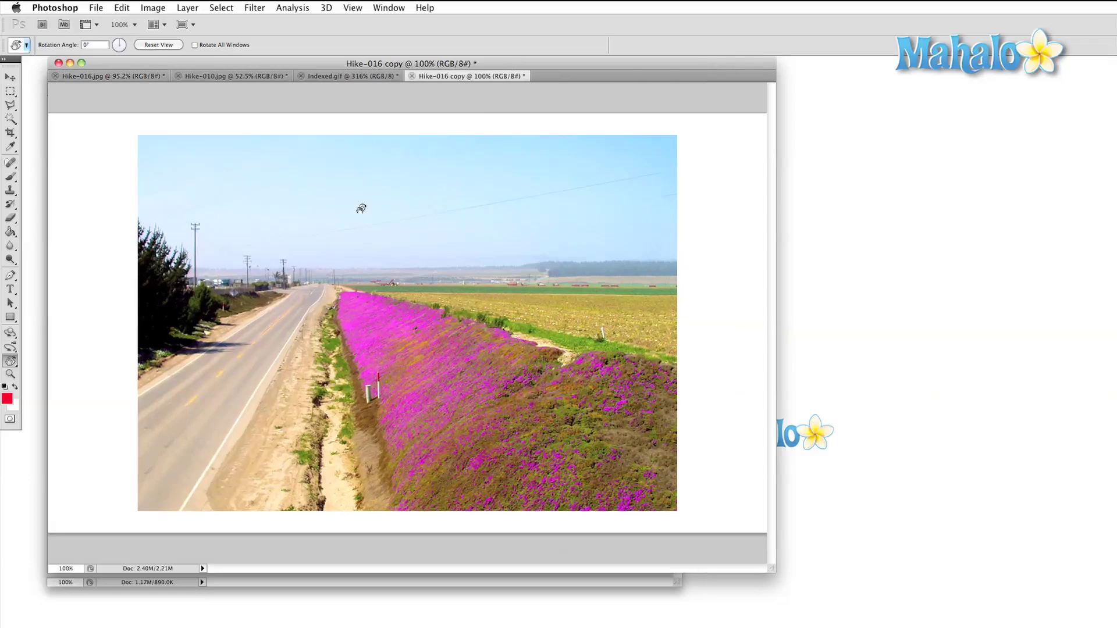
In Apply Image, use the Green channel as source, try Lighten, then settle on Multiply blending.
click(157, 9)
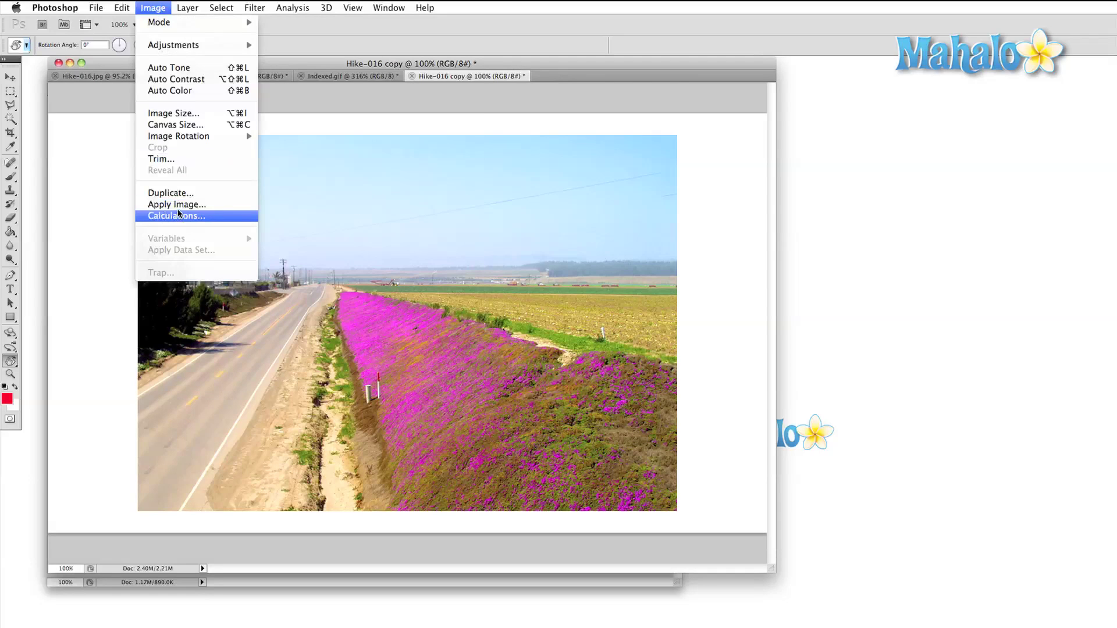
click(178, 205)
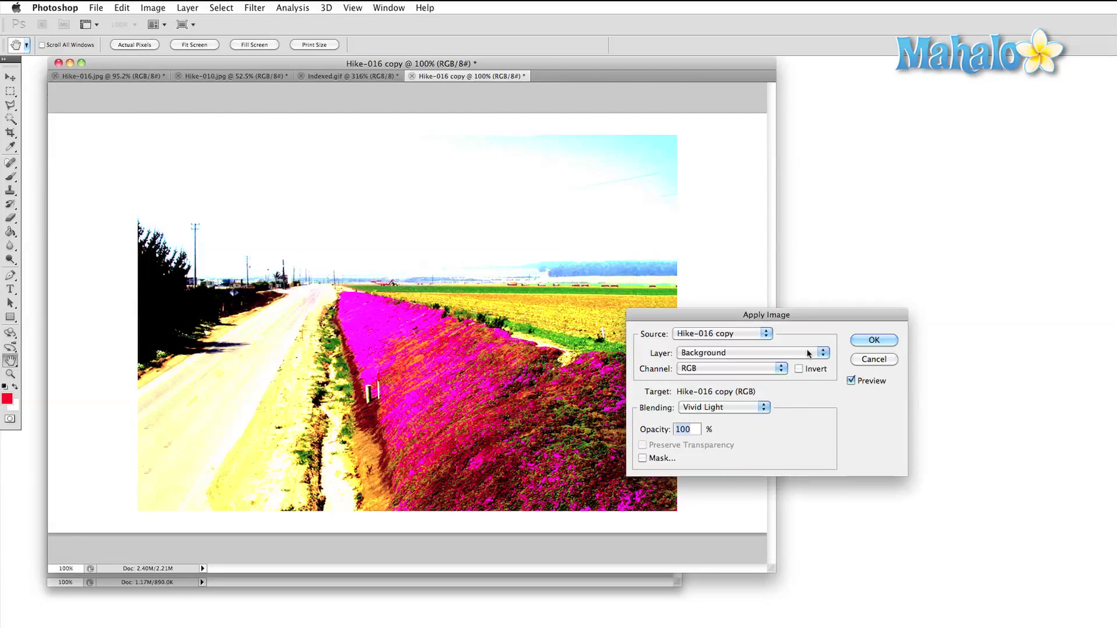
click(771, 368)
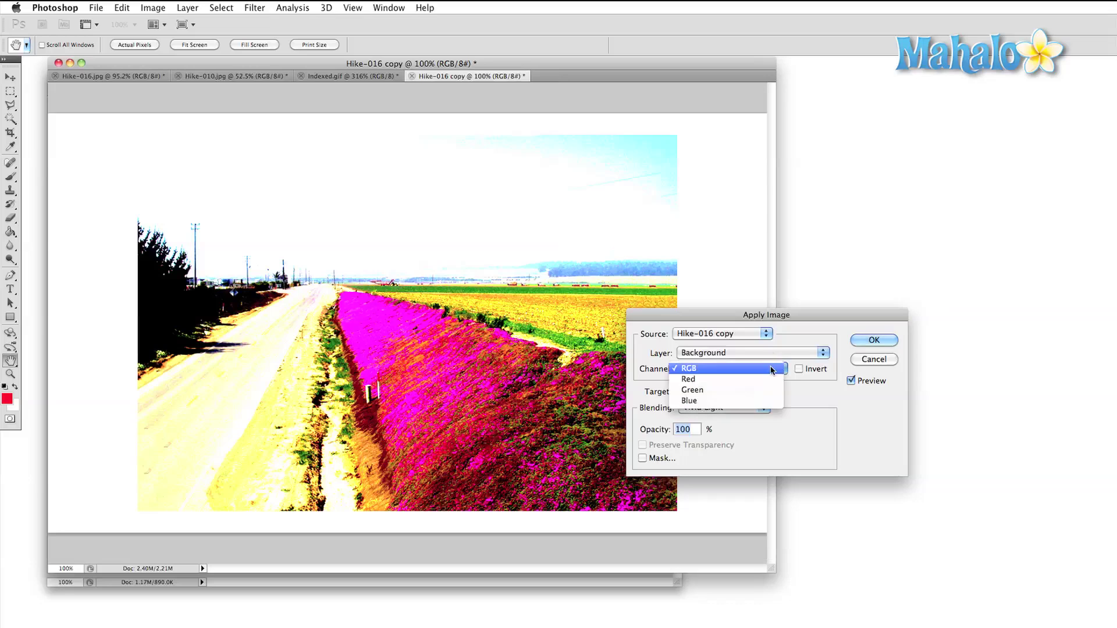
click(762, 389)
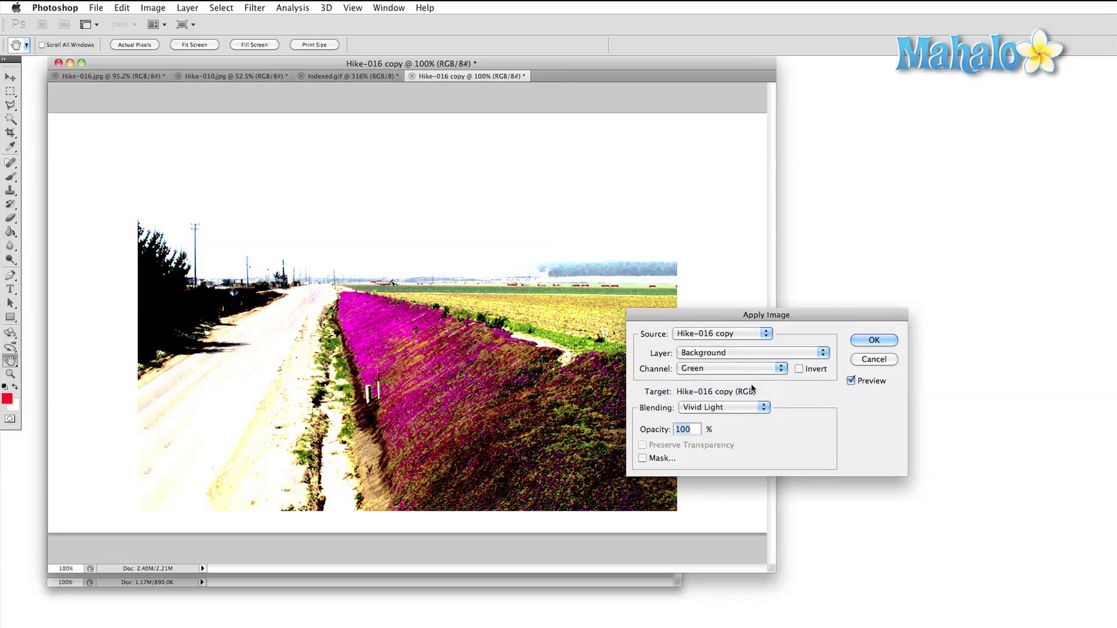
click(756, 408)
click(724, 313)
click(734, 405)
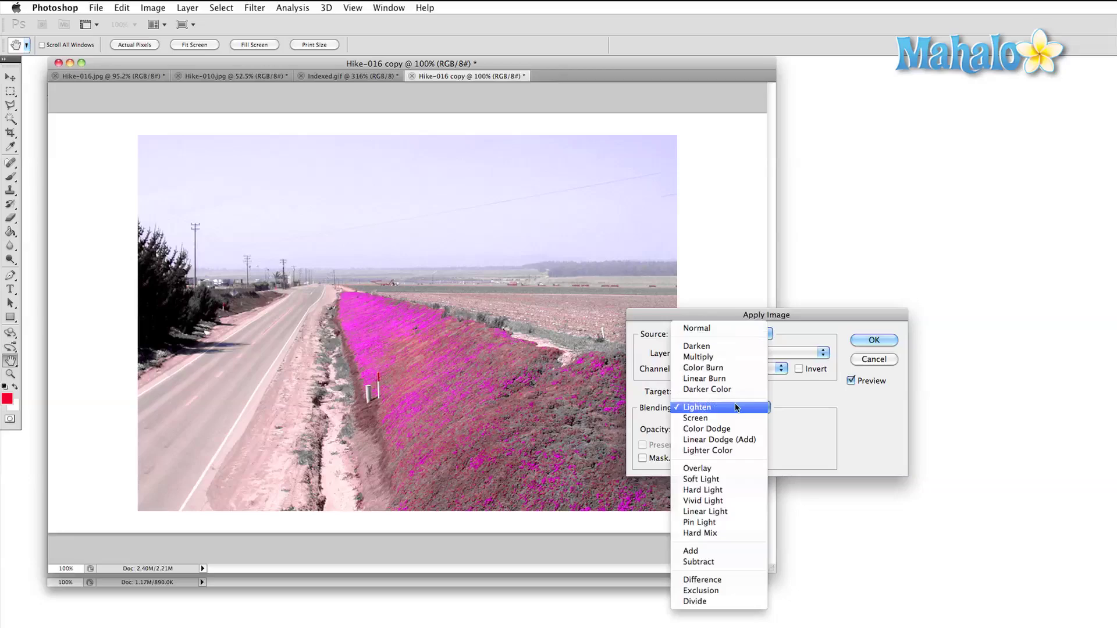
click(728, 356)
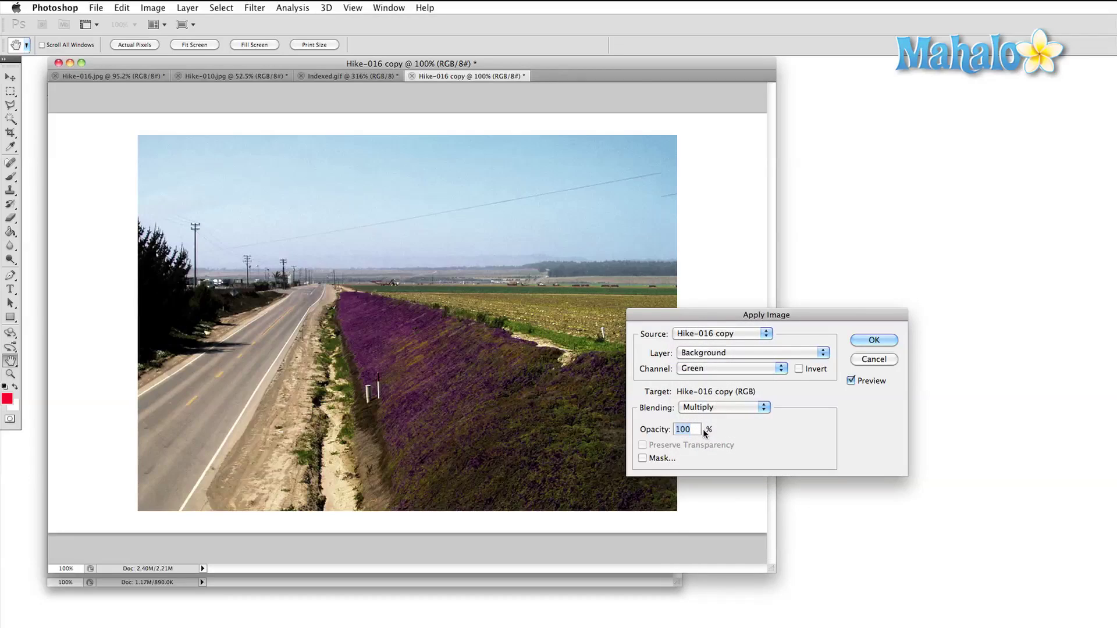